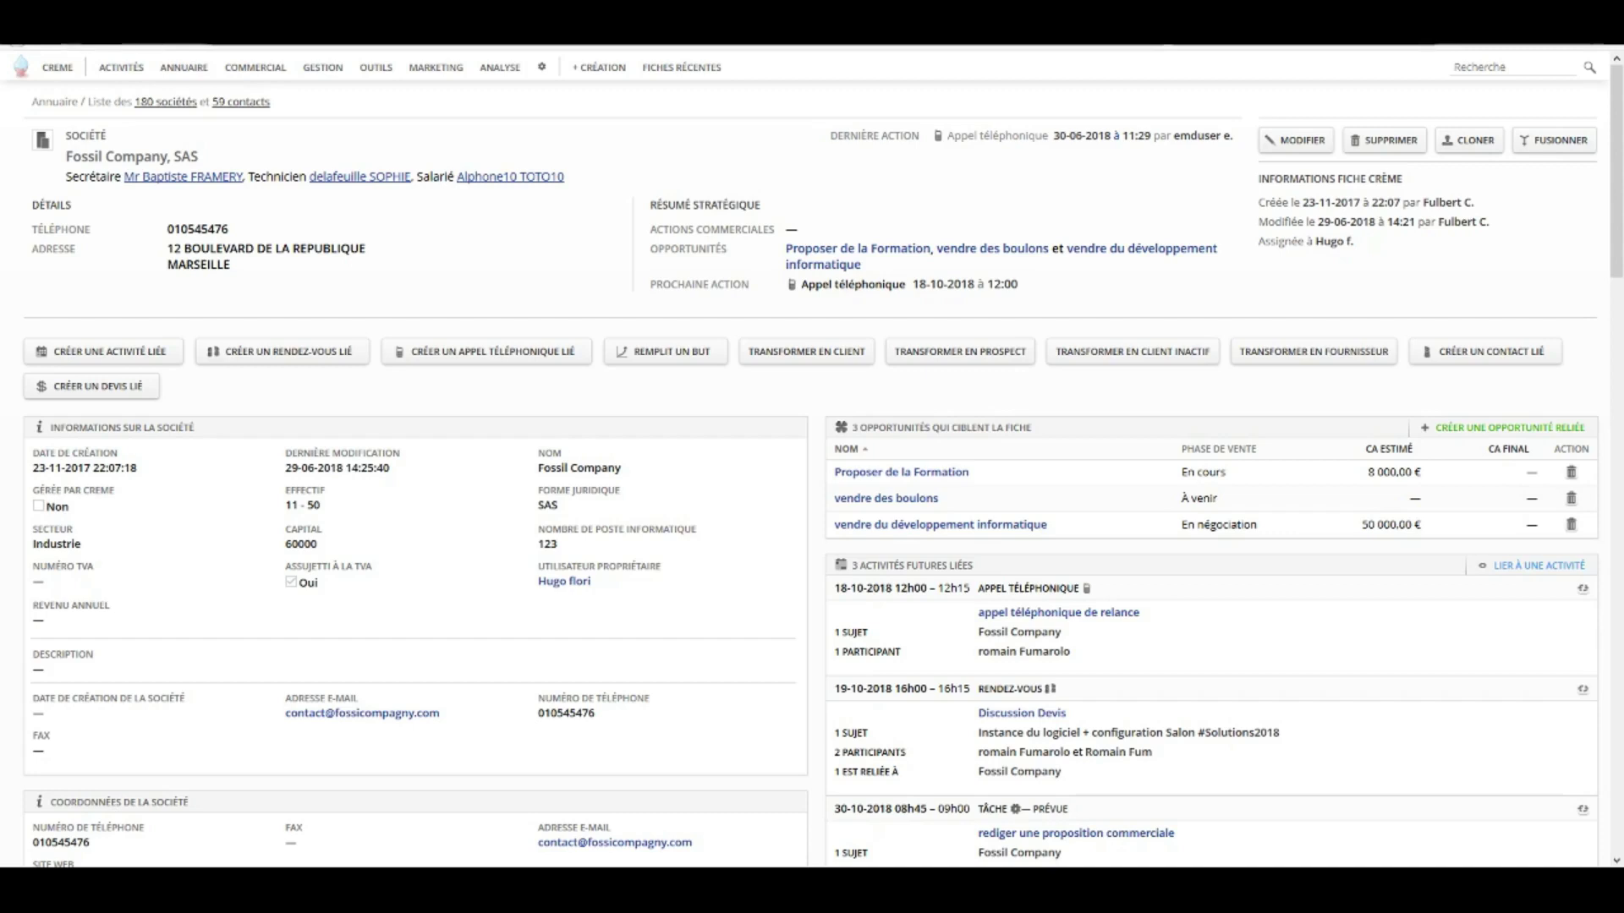
- In the Menu bouton configuration, remove "Créer un appel téléphonique lié" from the default configuration's displayed buttons and save the changes
mouse_move(541, 67)
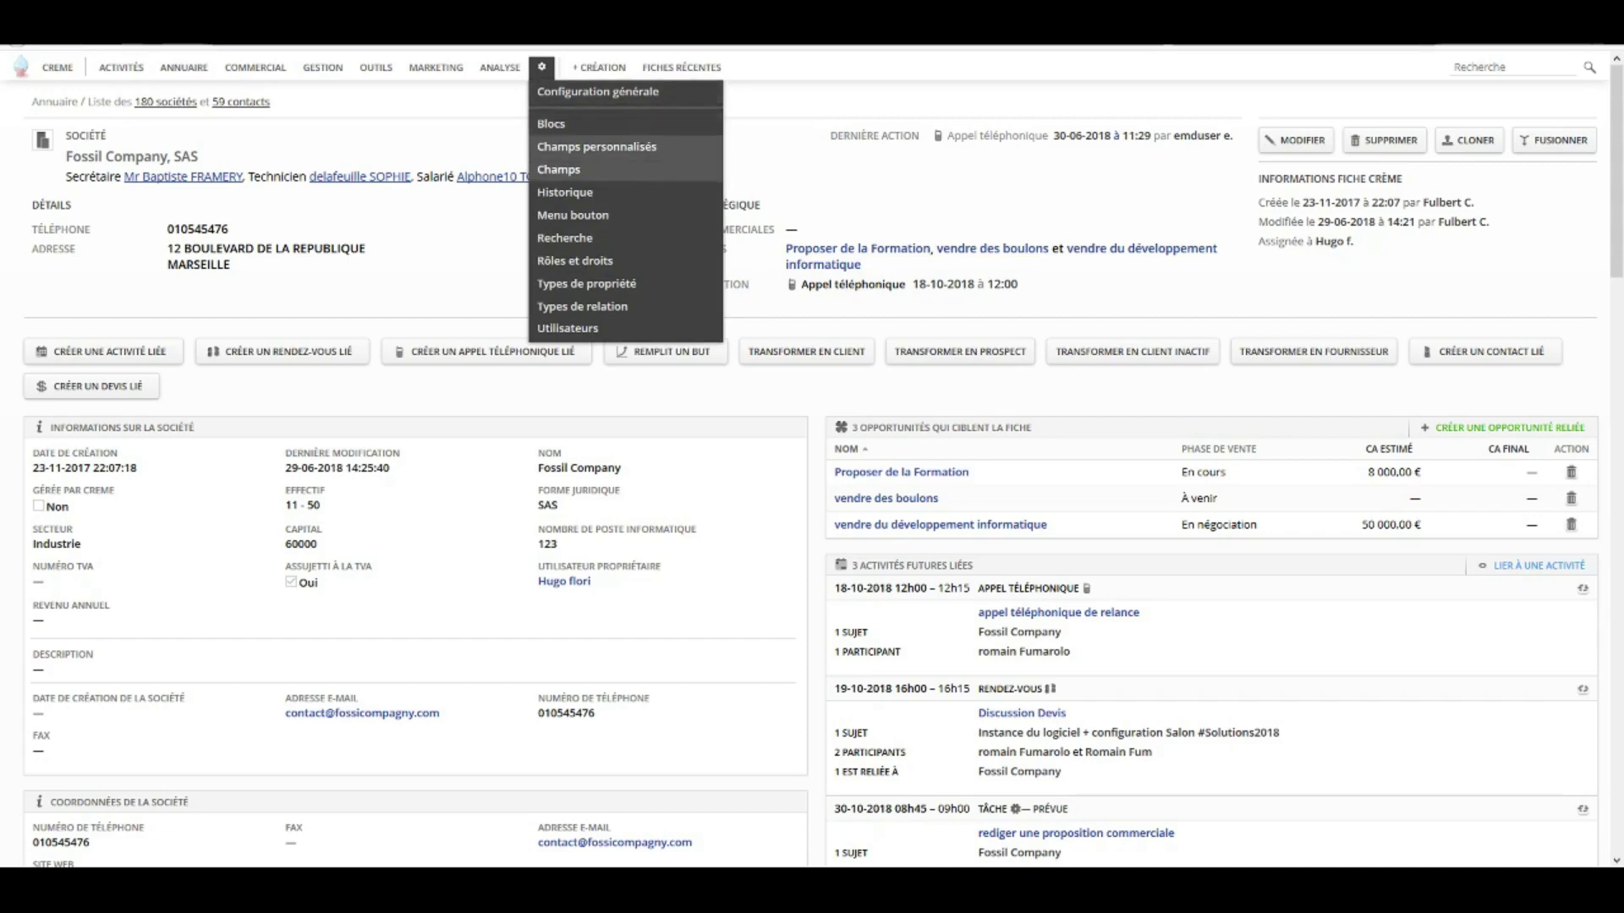
click(593, 218)
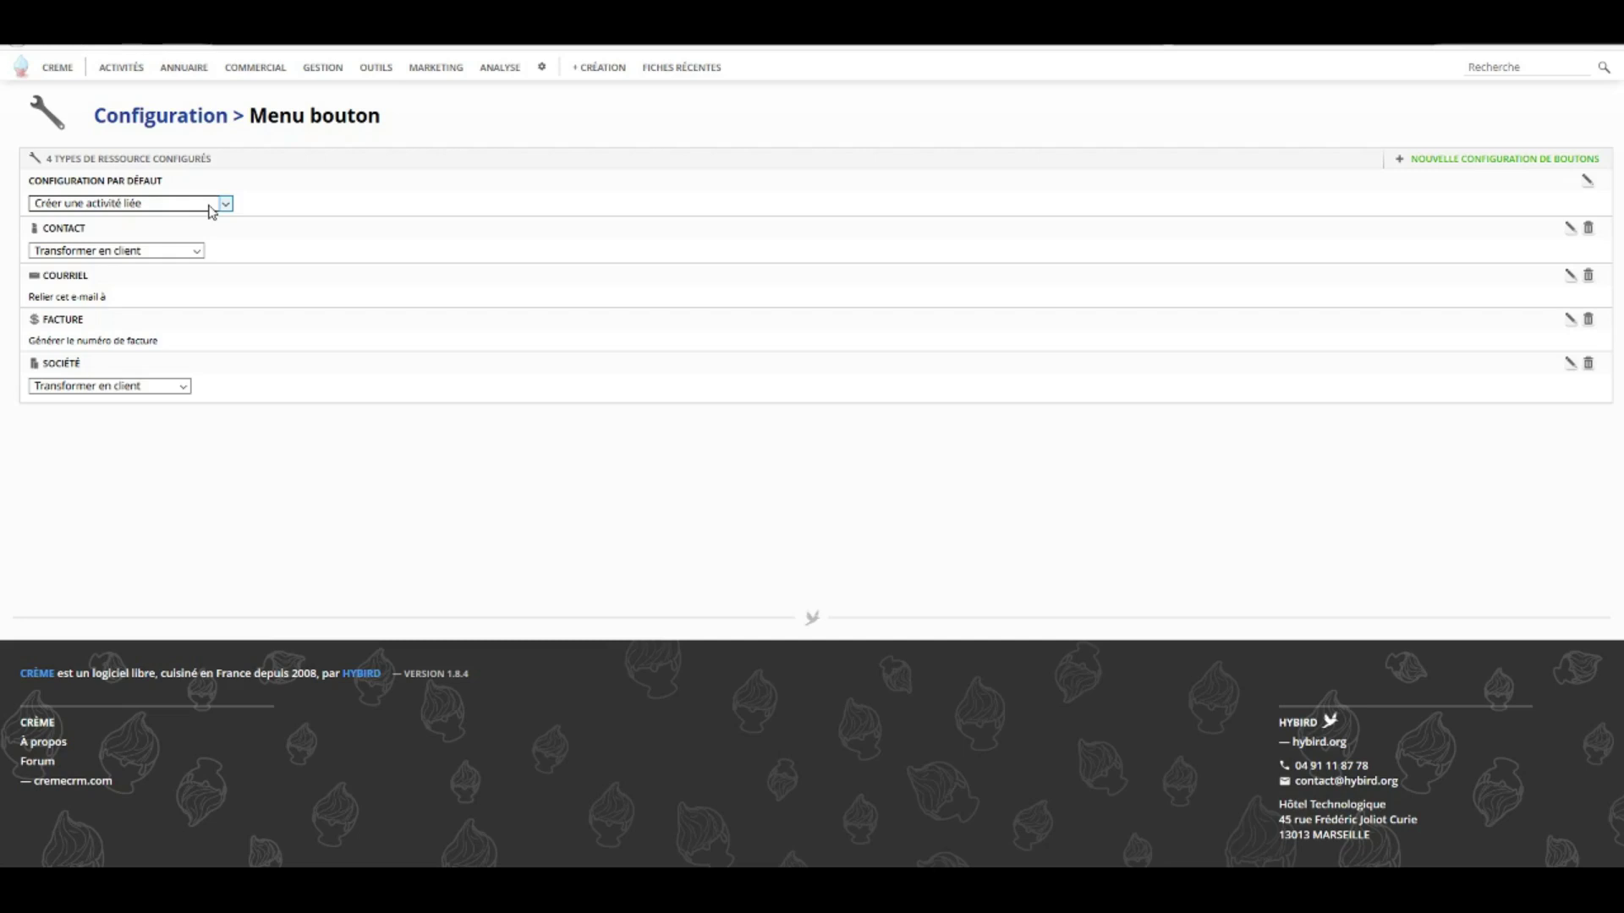
click(191, 177)
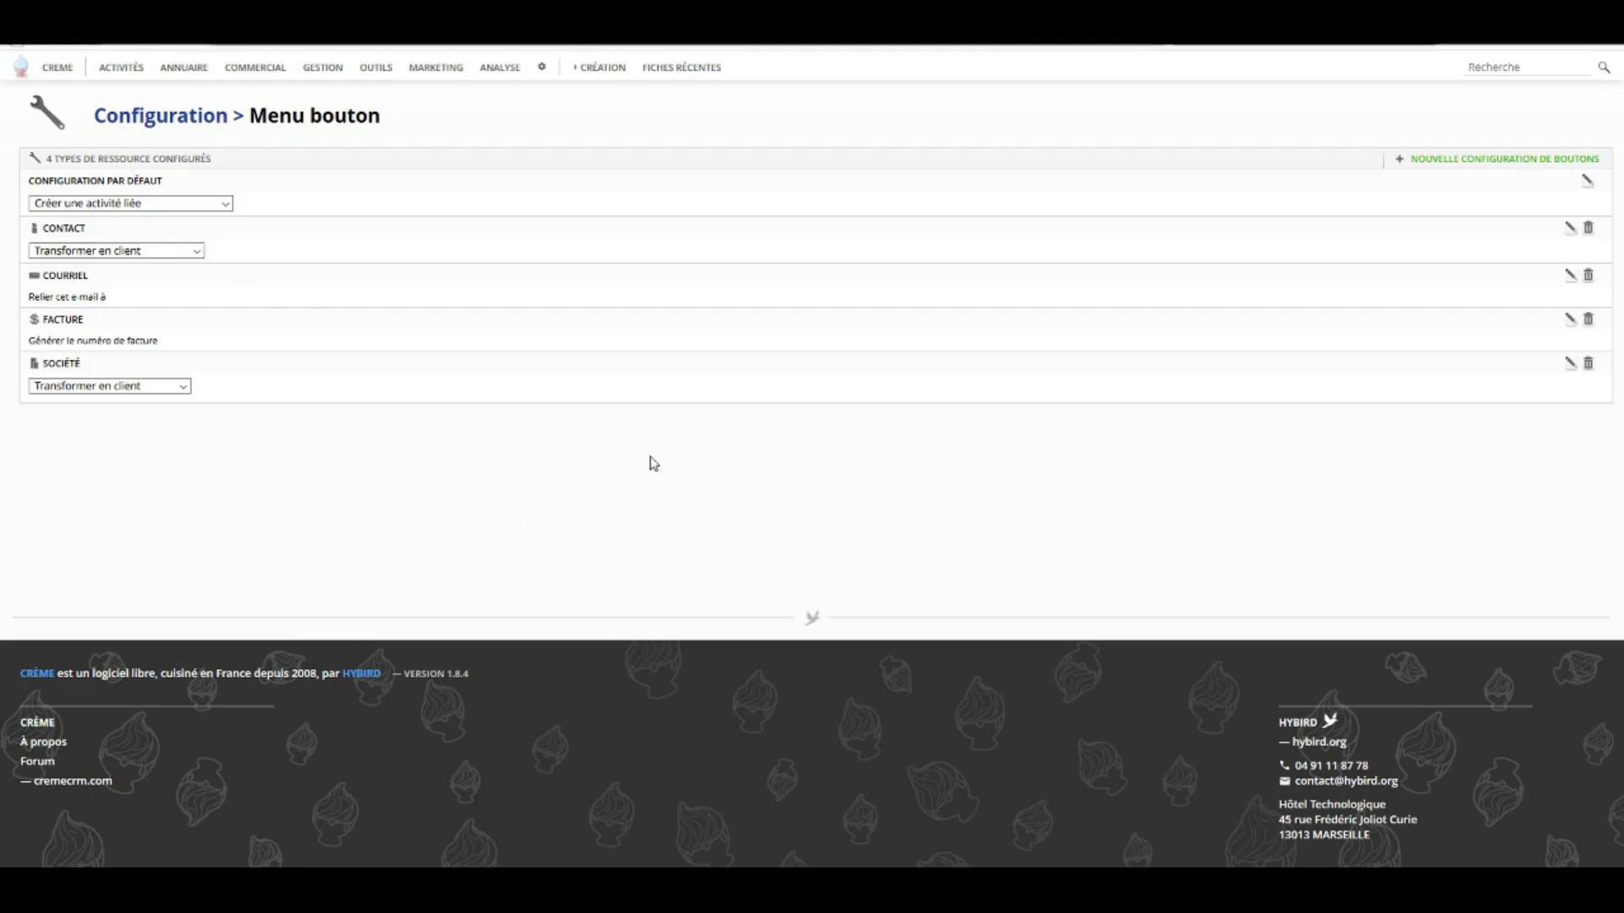
click(1588, 188)
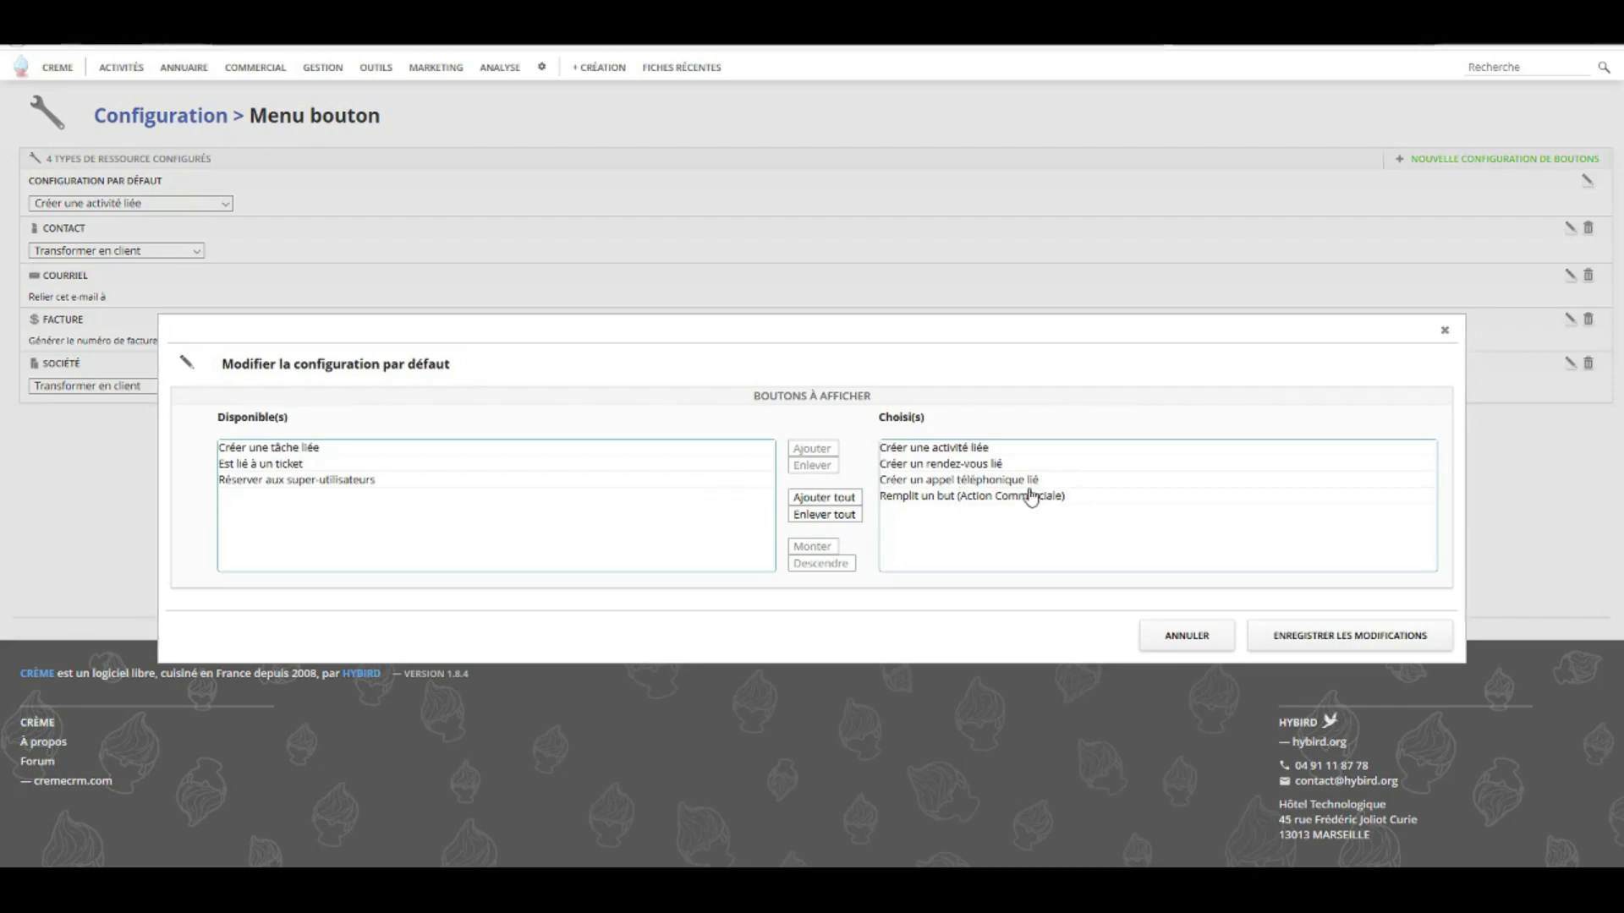
double_click(1002, 480)
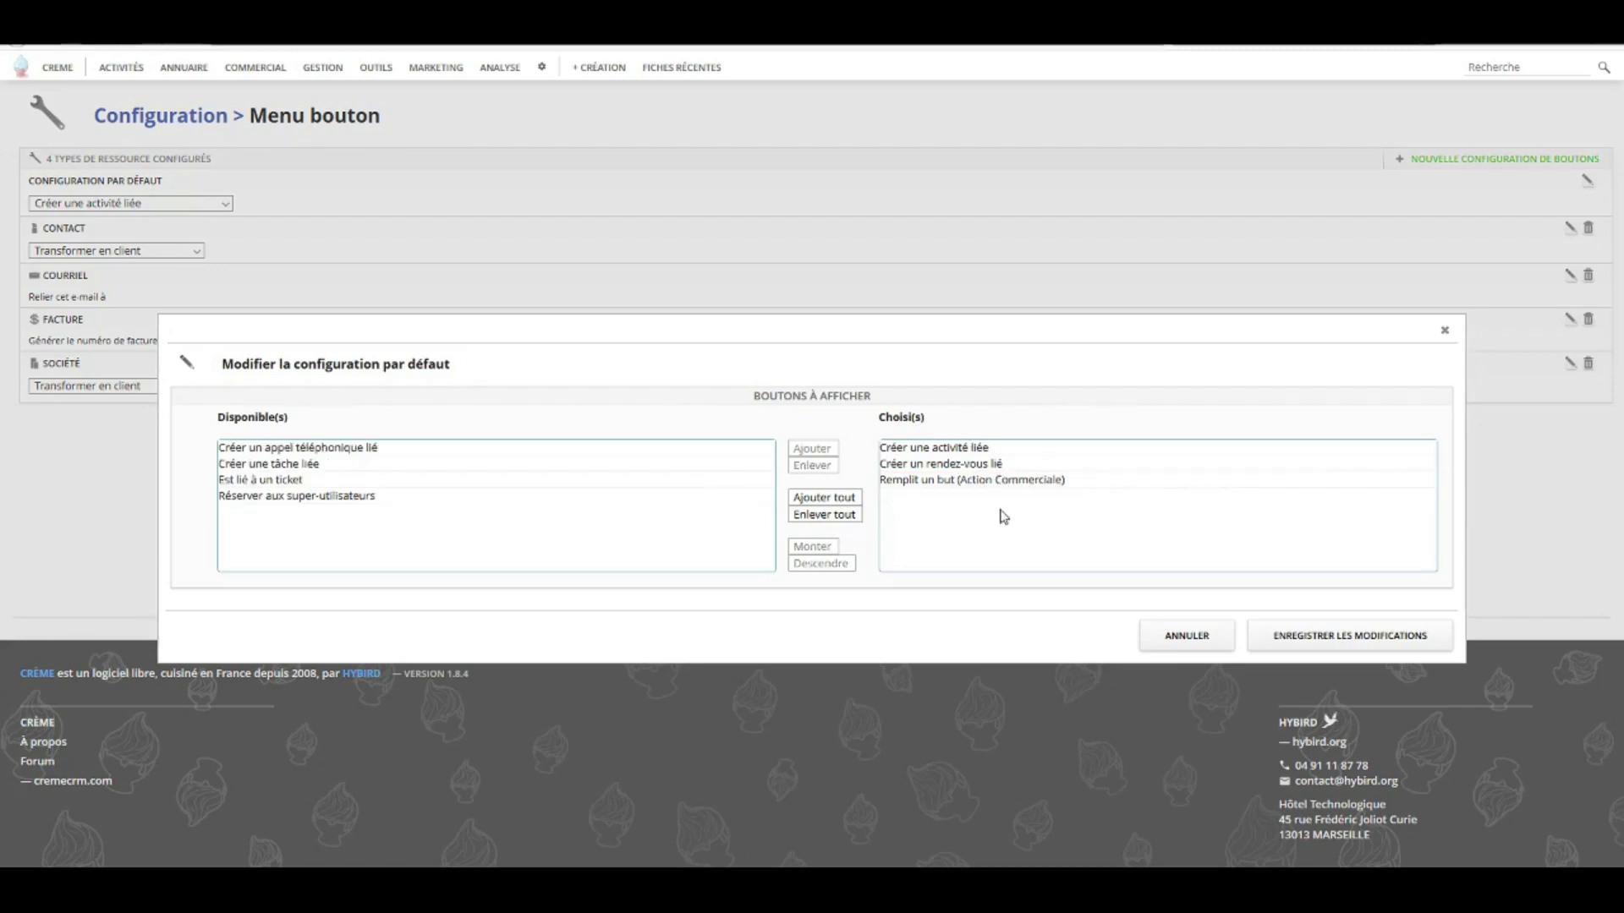
click(1348, 639)
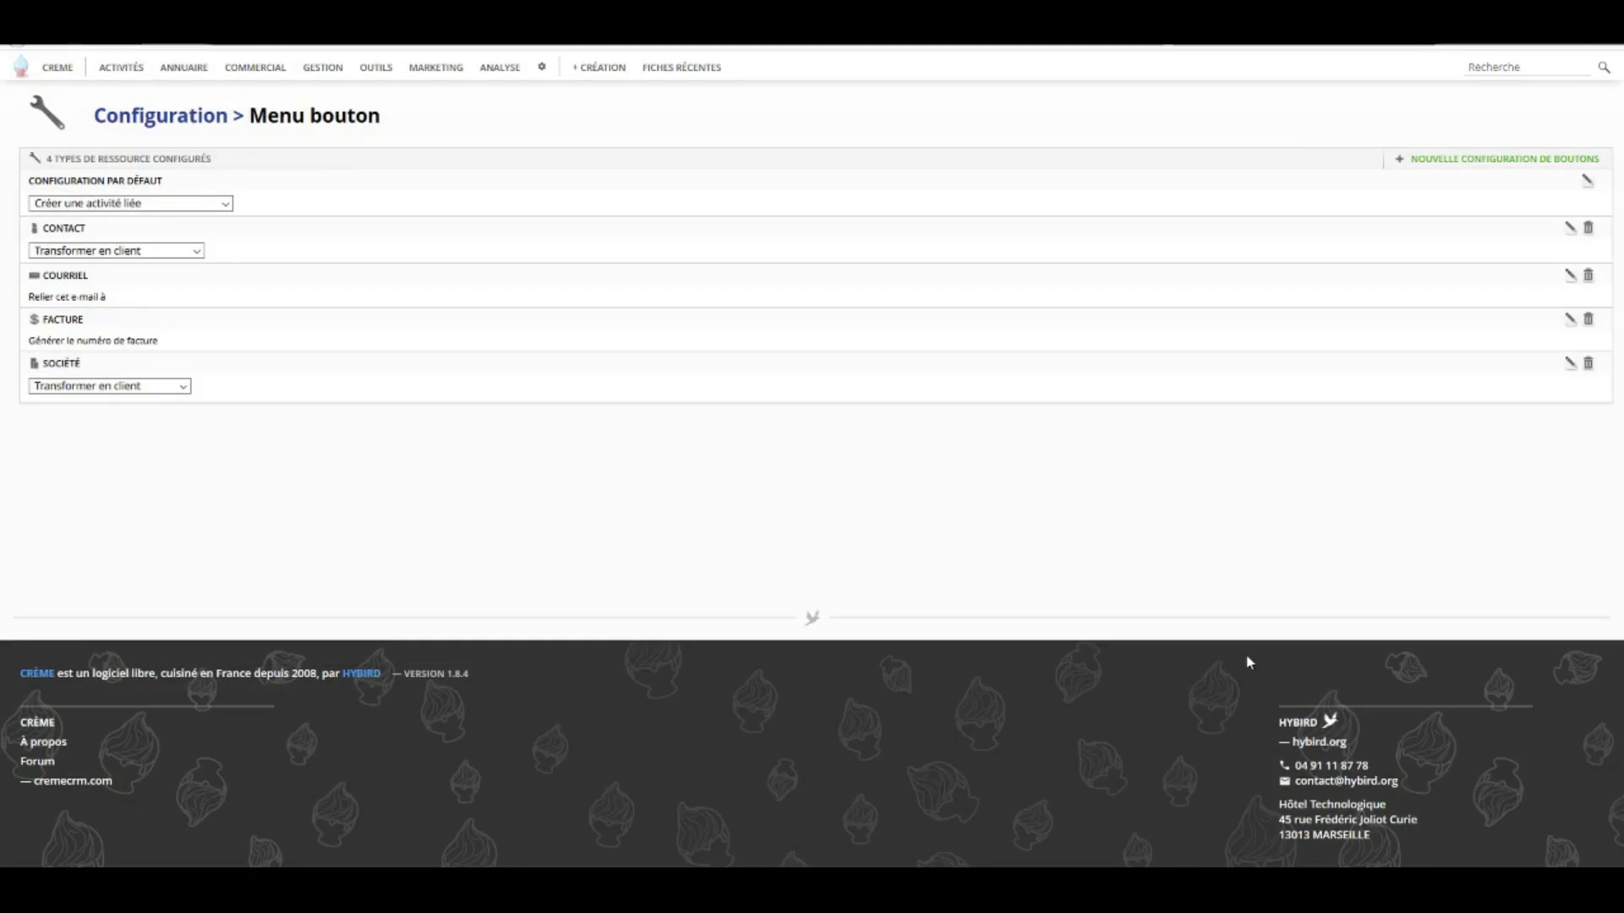
- Remove all chosen buttons from the Contact button configuration, from "Transformer en client" to "Créer une facture liée", and save it
click(1569, 236)
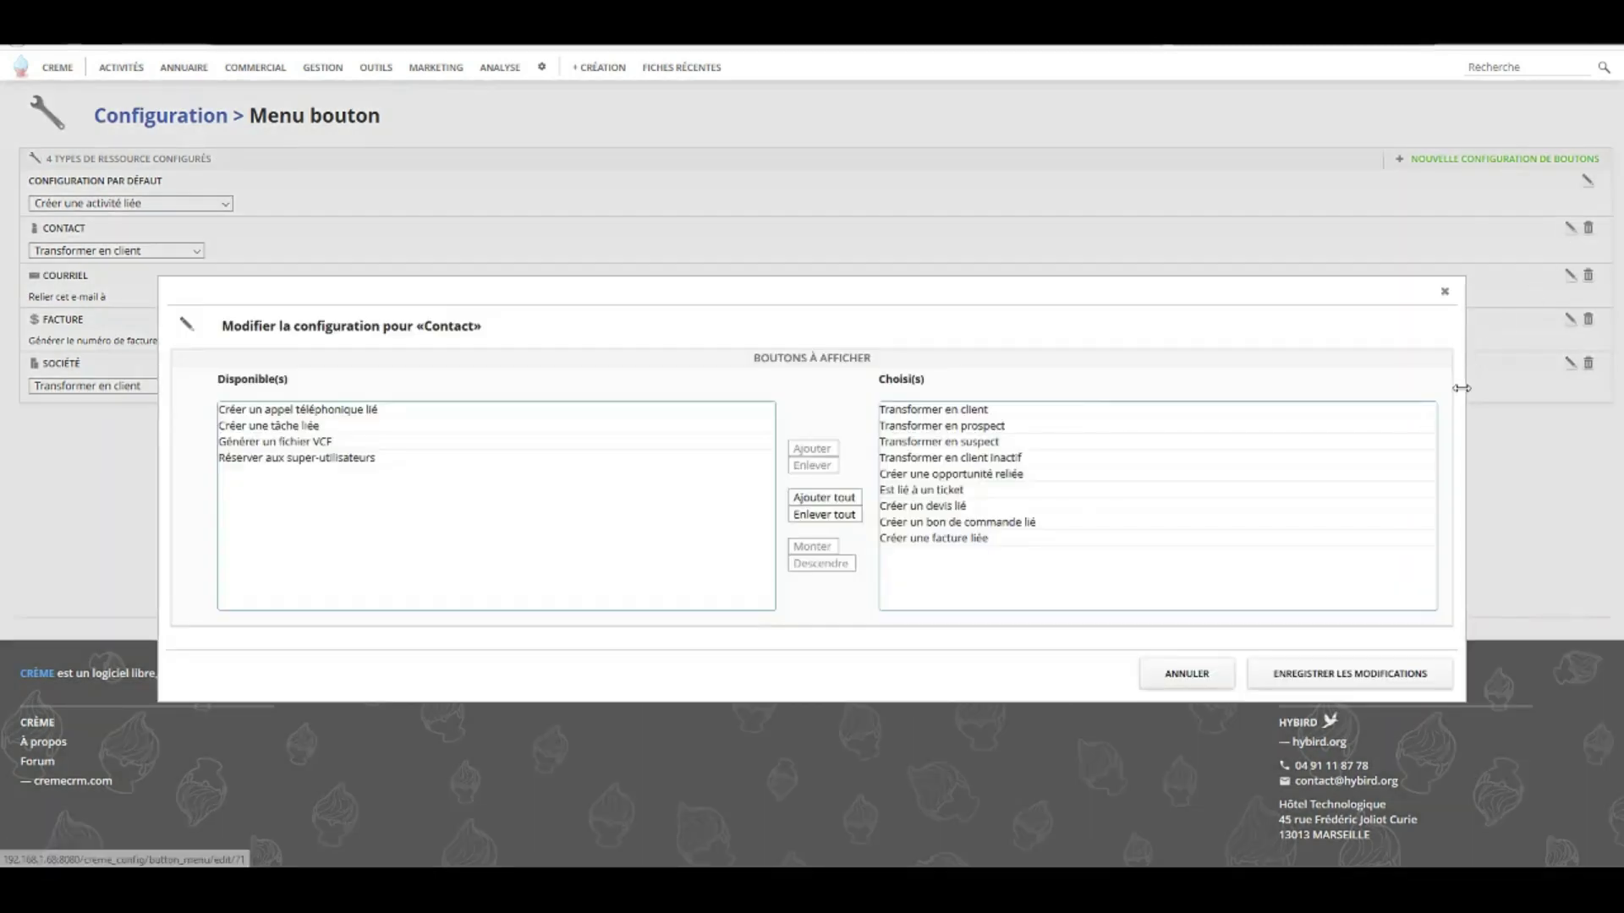
double_click(975, 411)
double_click(975, 412)
double_click(977, 414)
click(978, 413)
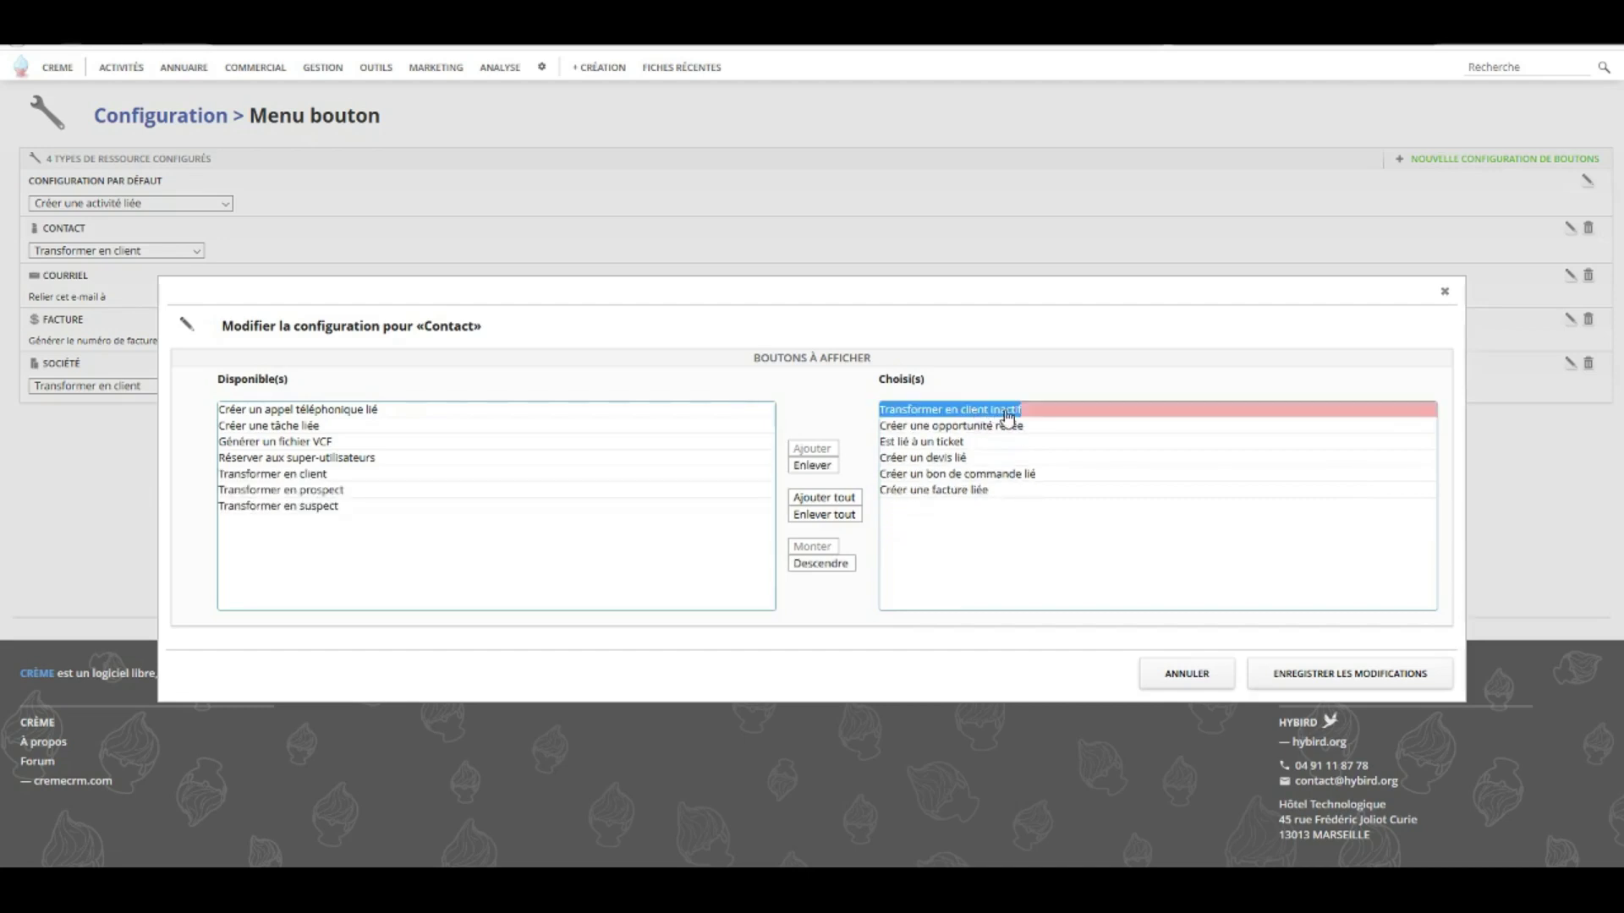
double_click(1004, 414)
double_click(999, 416)
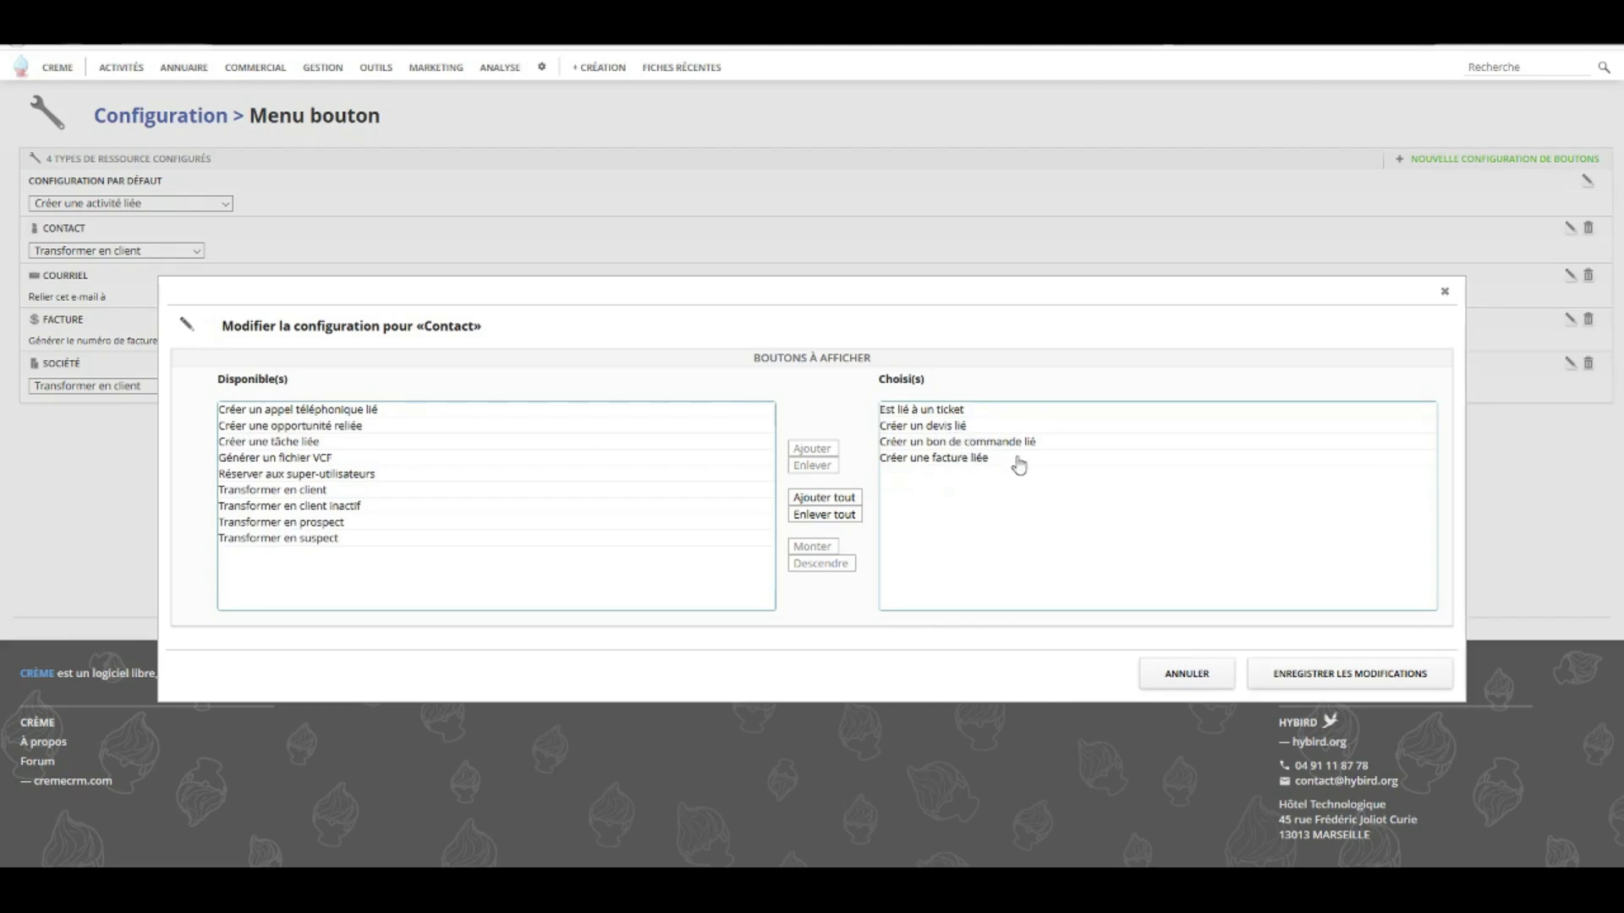
double_click(952, 430)
double_click(956, 427)
double_click(955, 428)
double_click(937, 419)
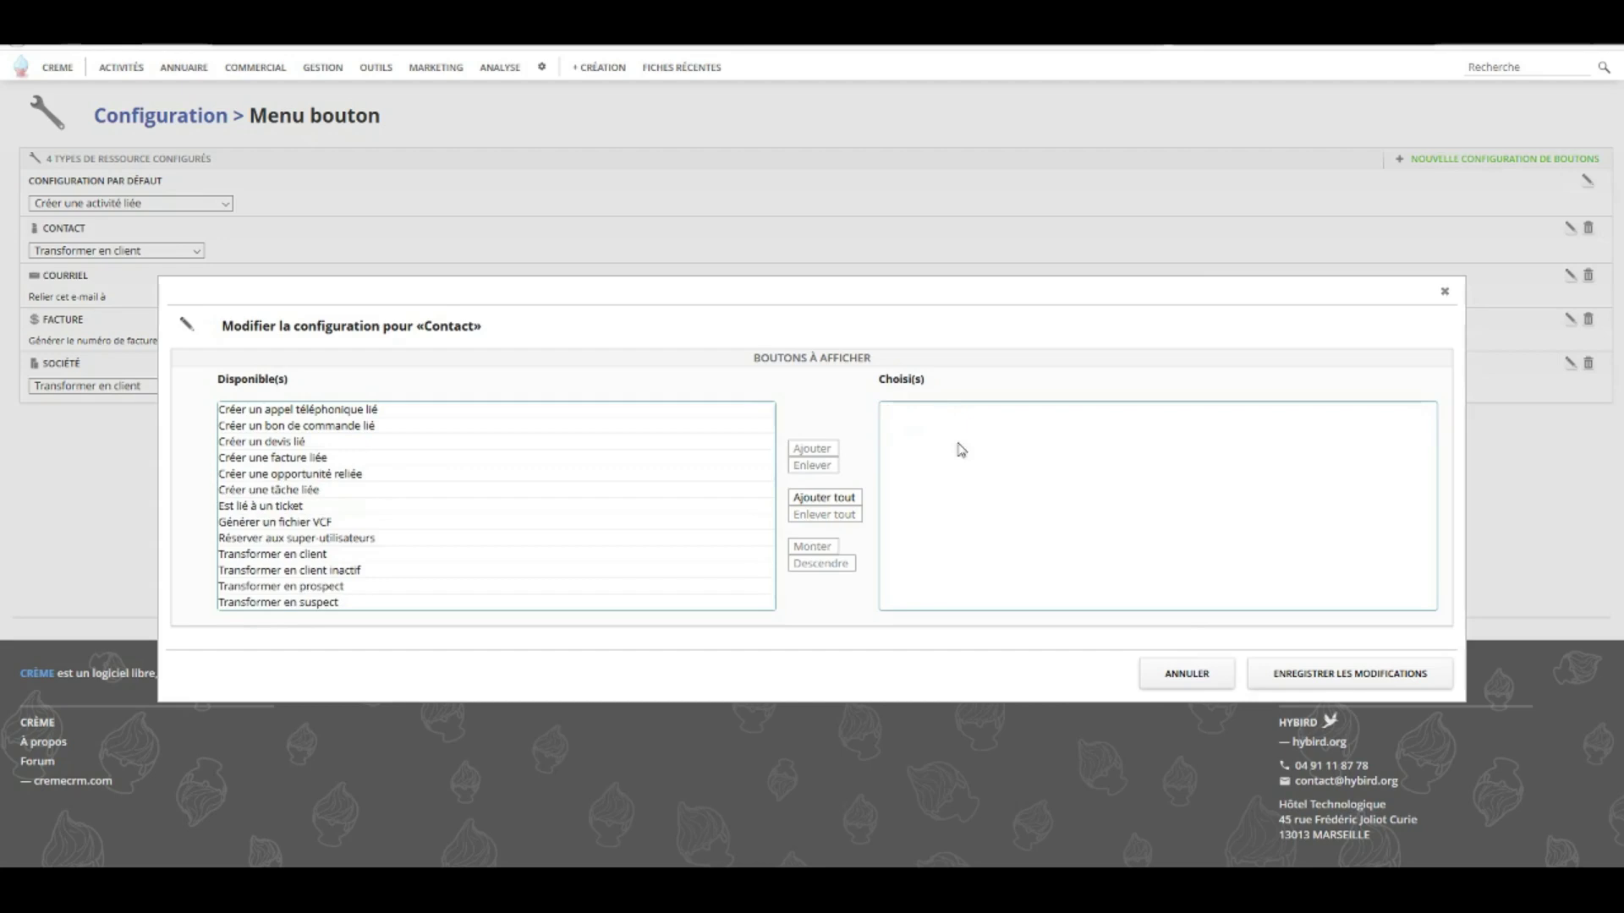
click(1343, 674)
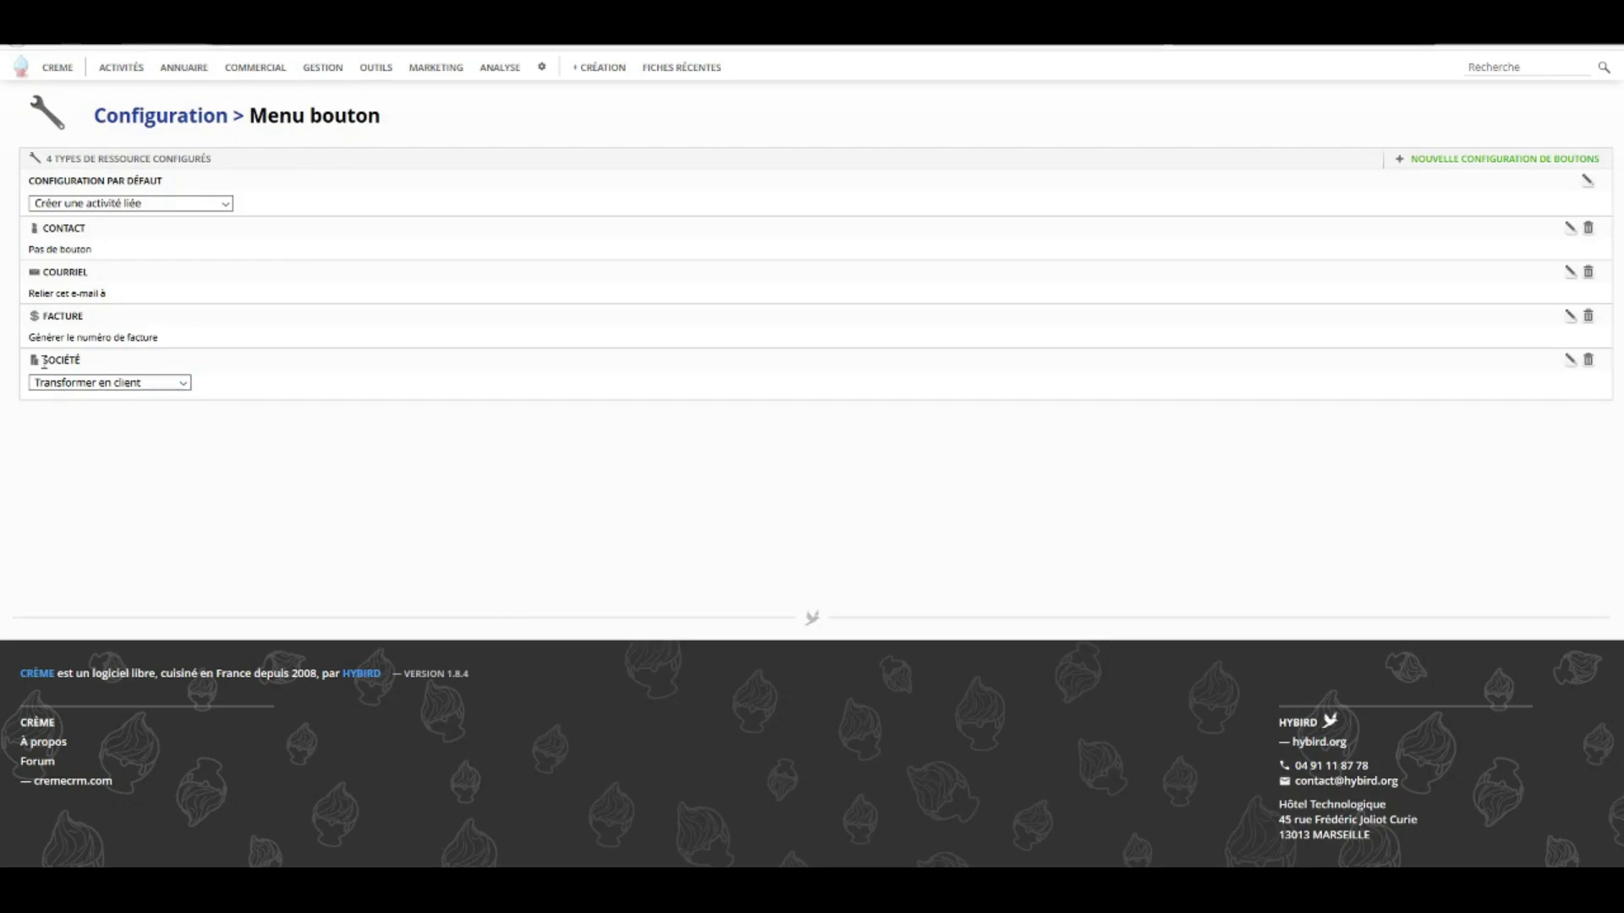
- In the Société button configuration, remove "Transformer en client inactif" and "Créer un devis lié", add "Créer une facture liée", and save
click(1571, 364)
double_click(1015, 436)
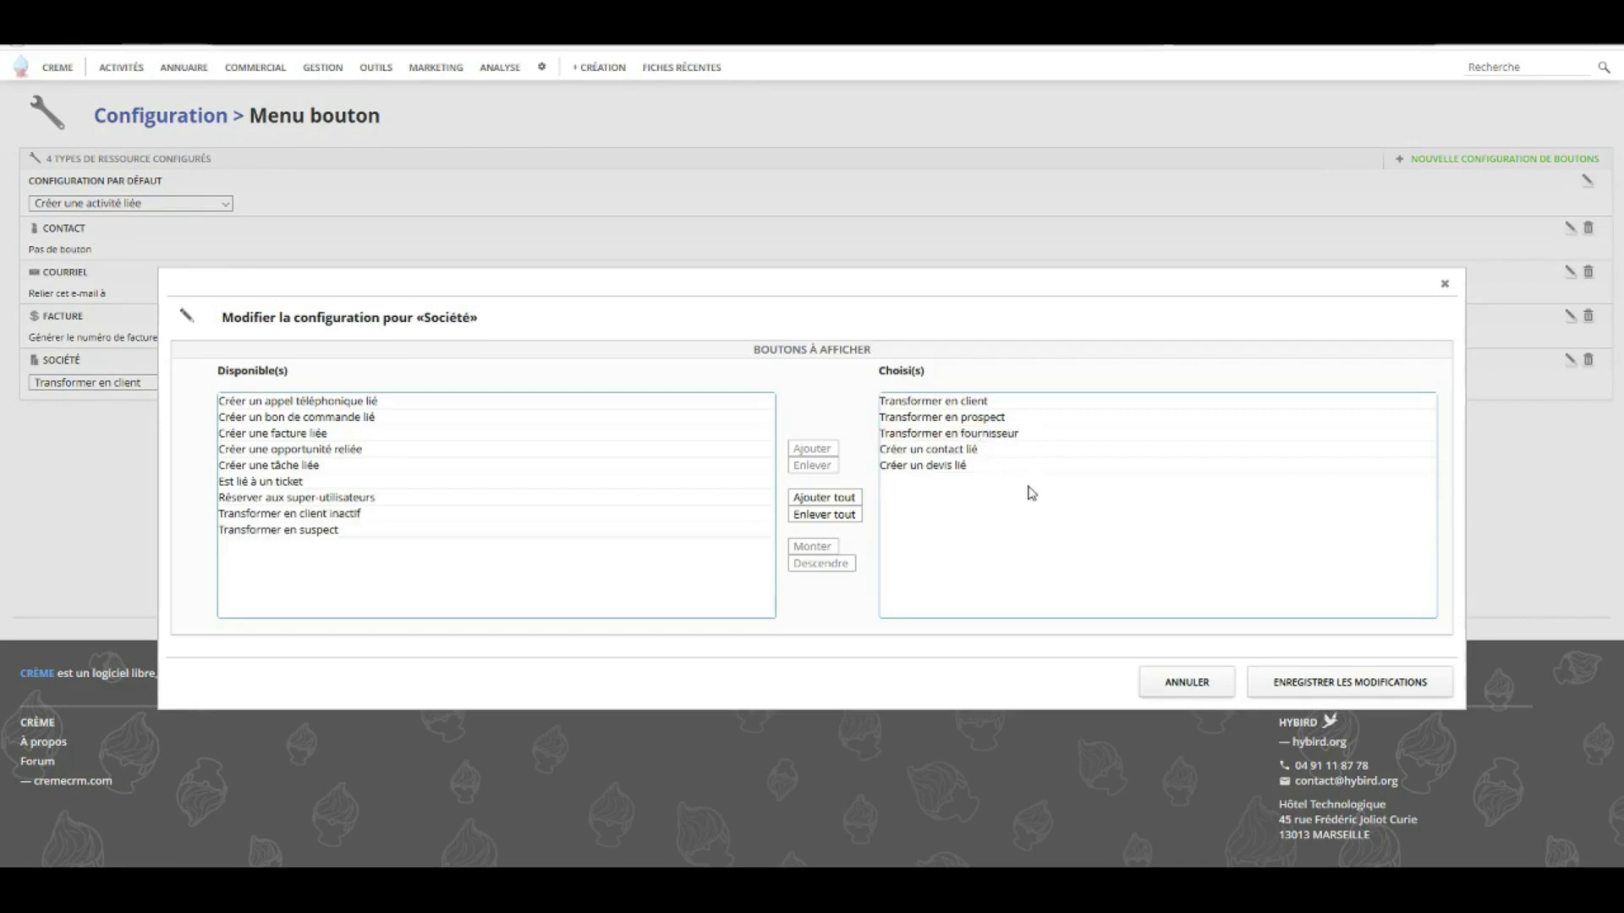
double_click(950, 466)
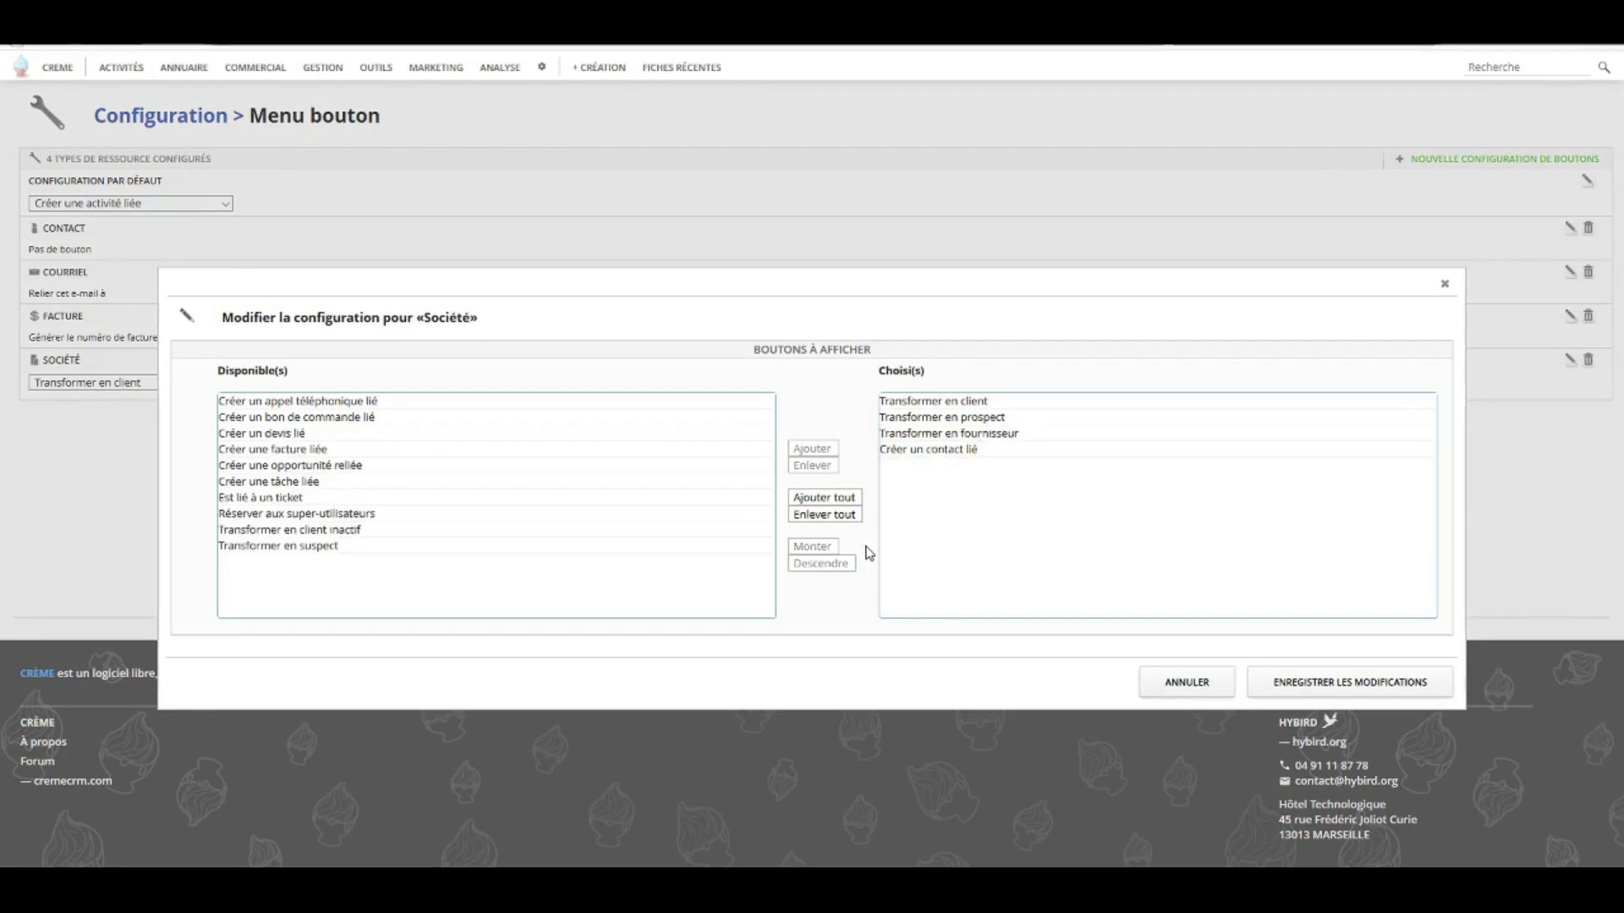
double_click(321, 454)
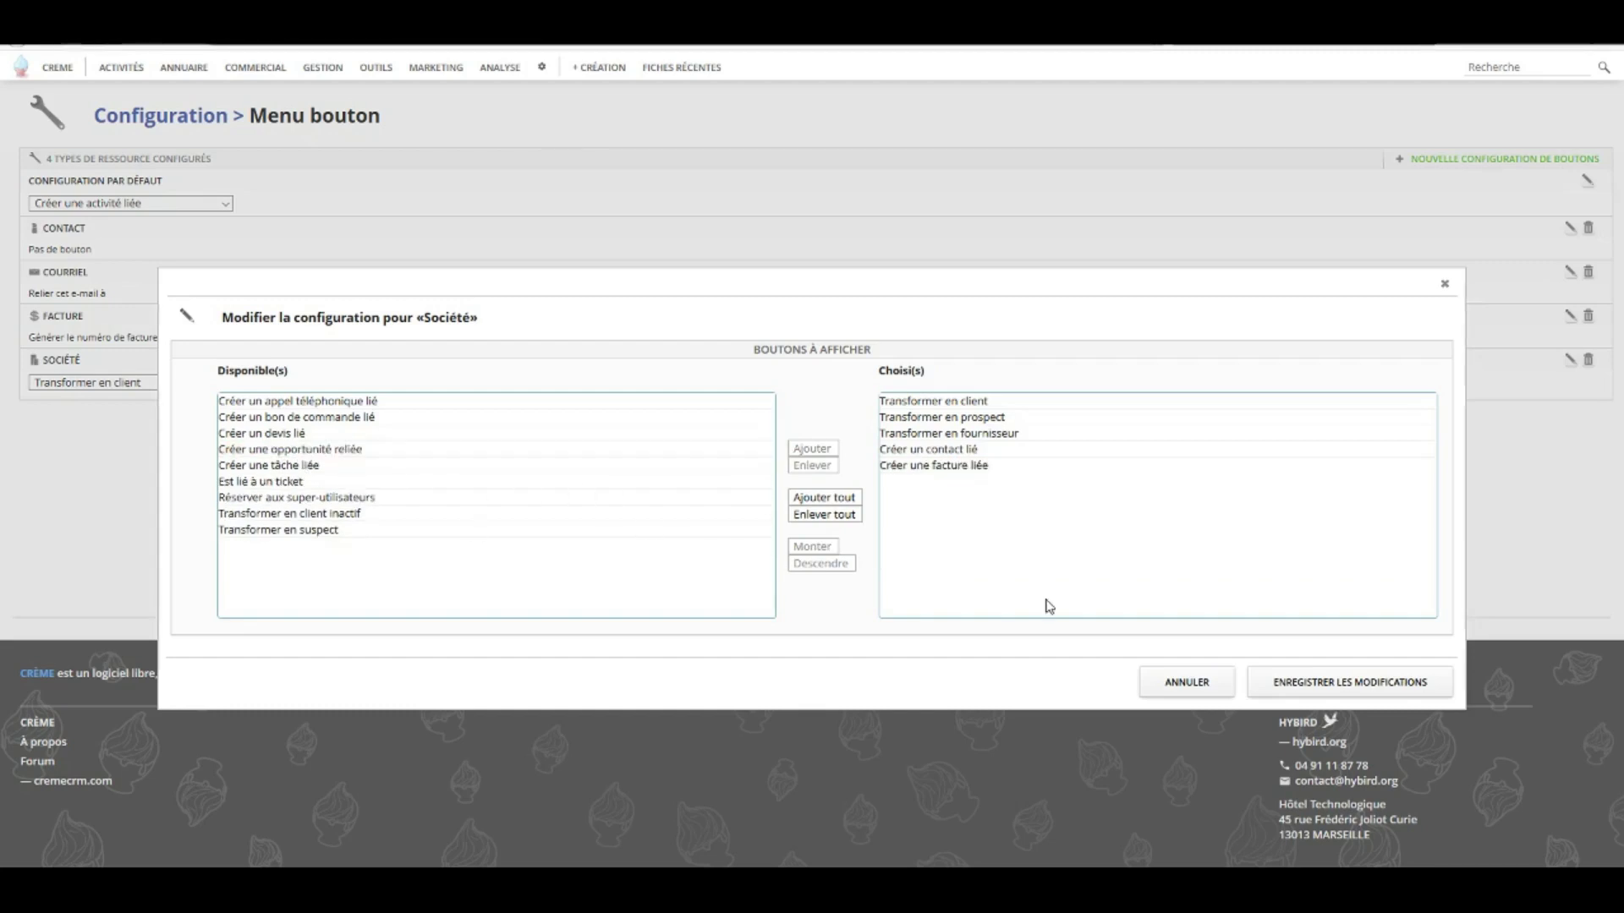
click(1371, 678)
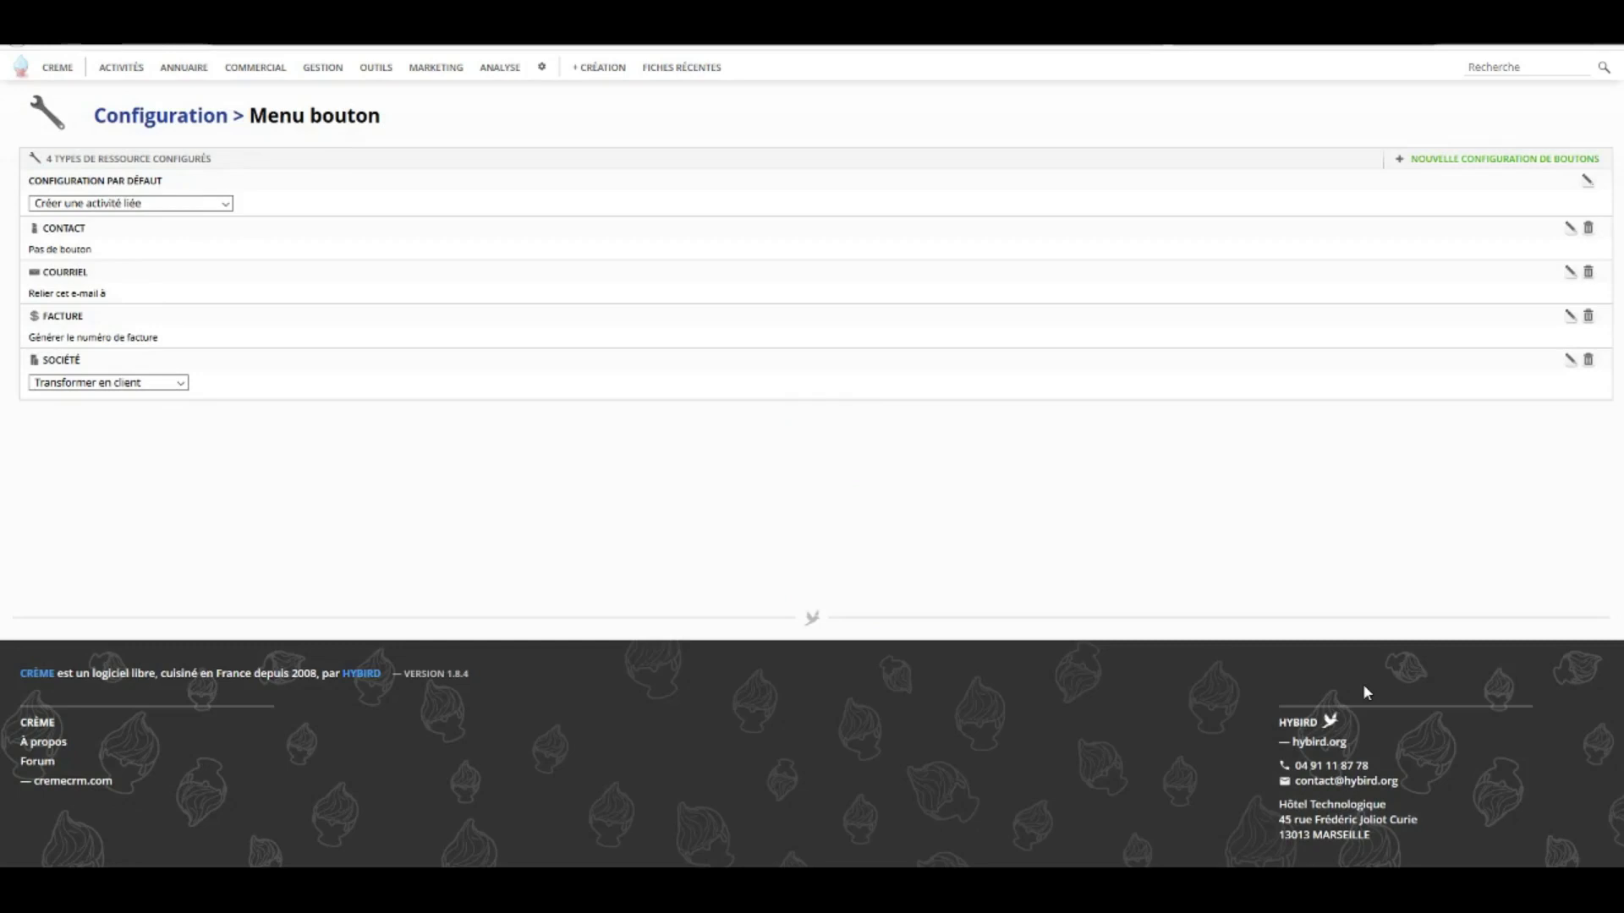
- Check the buttons on the Fossil Company record, then open the record of the first employee in its Salariés block
mouse_move(689, 76)
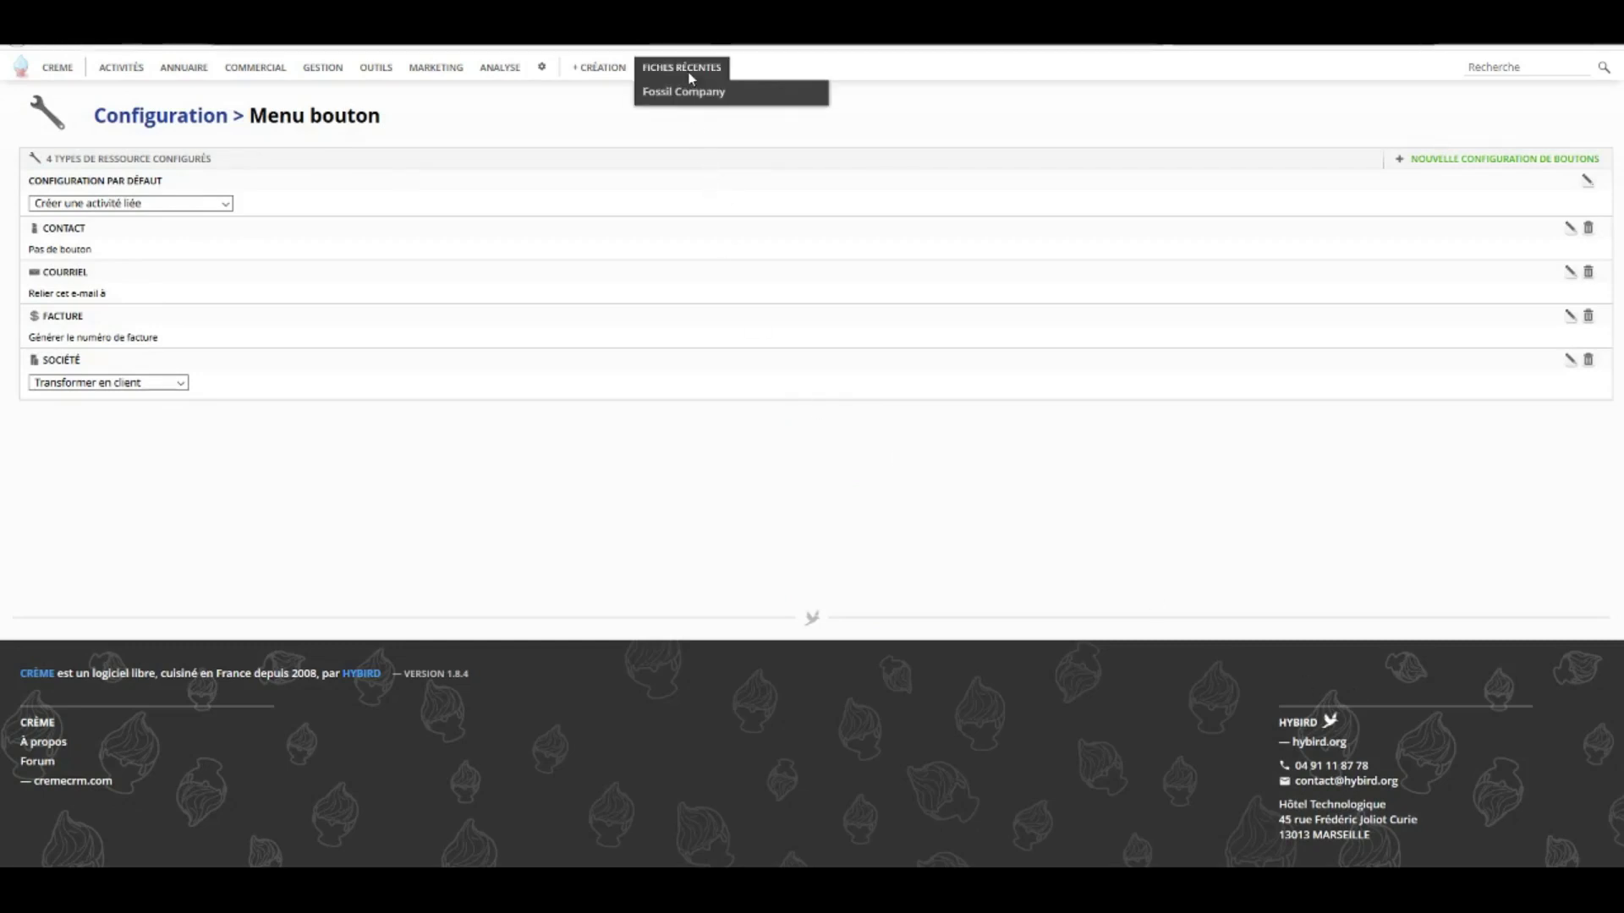
click(689, 100)
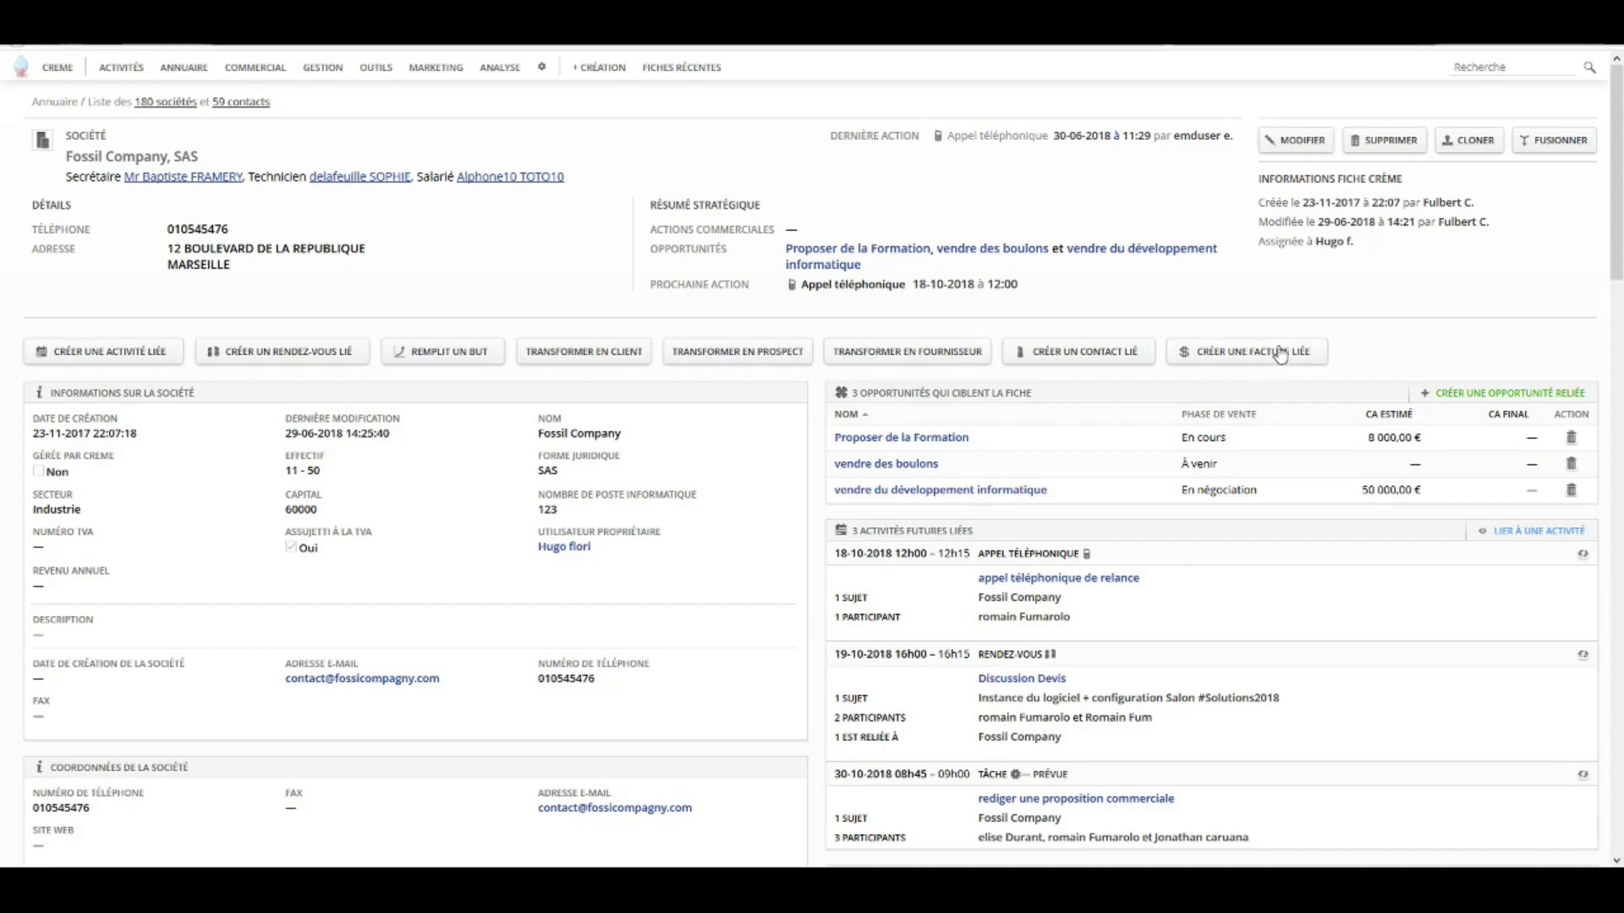
scroll(1071, 530, down, 5)
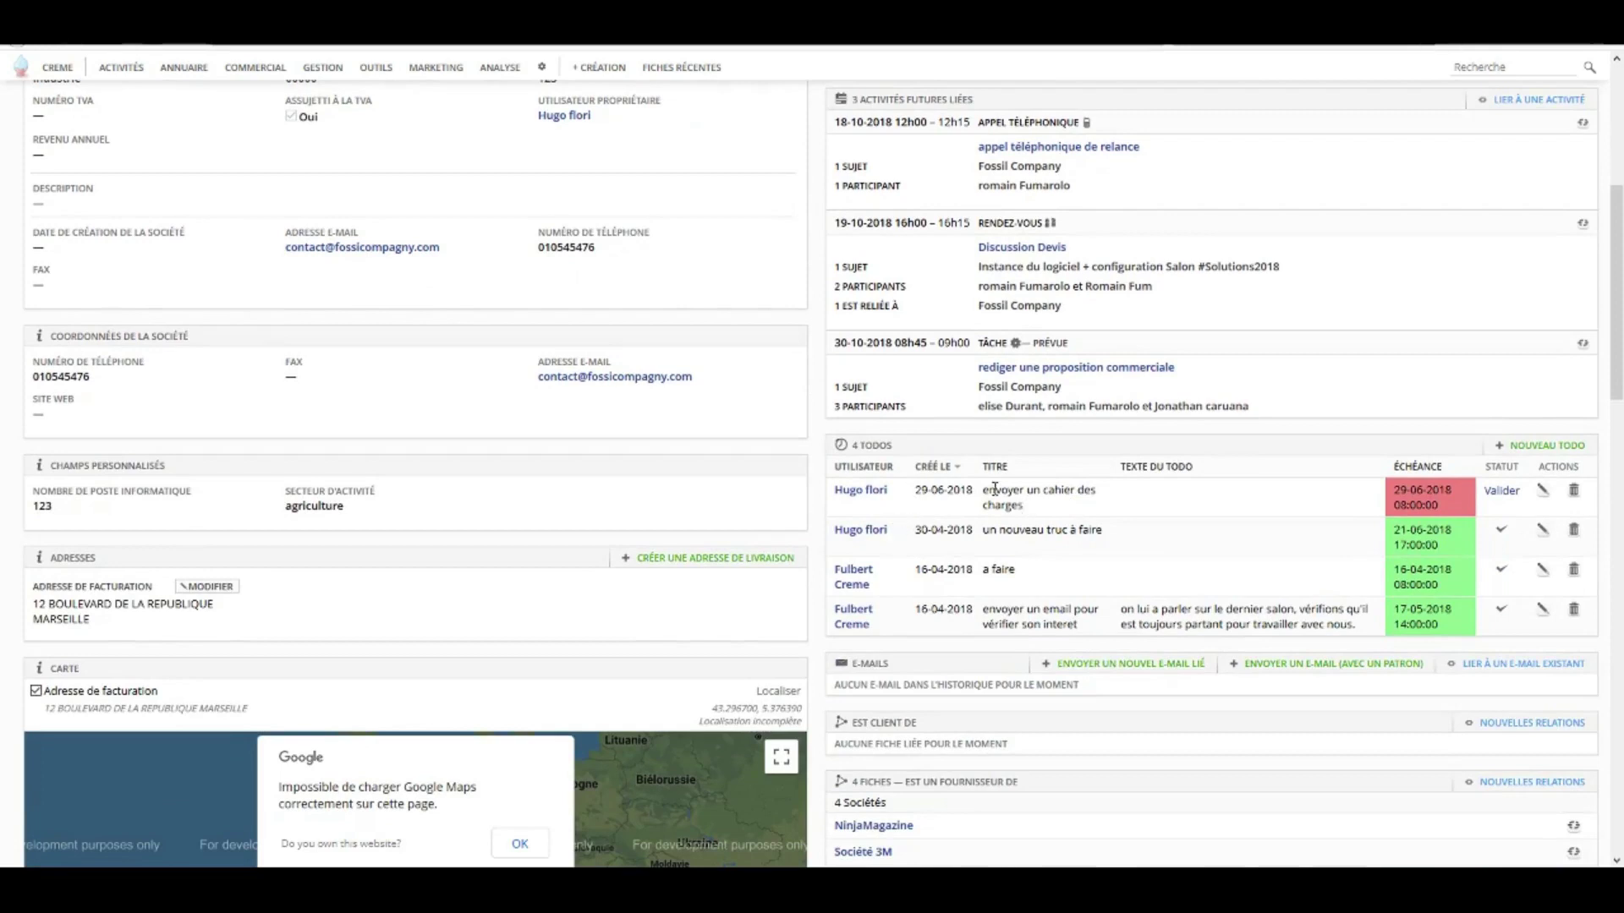
scroll(935, 517, down, 3)
scroll(960, 632, down, 1)
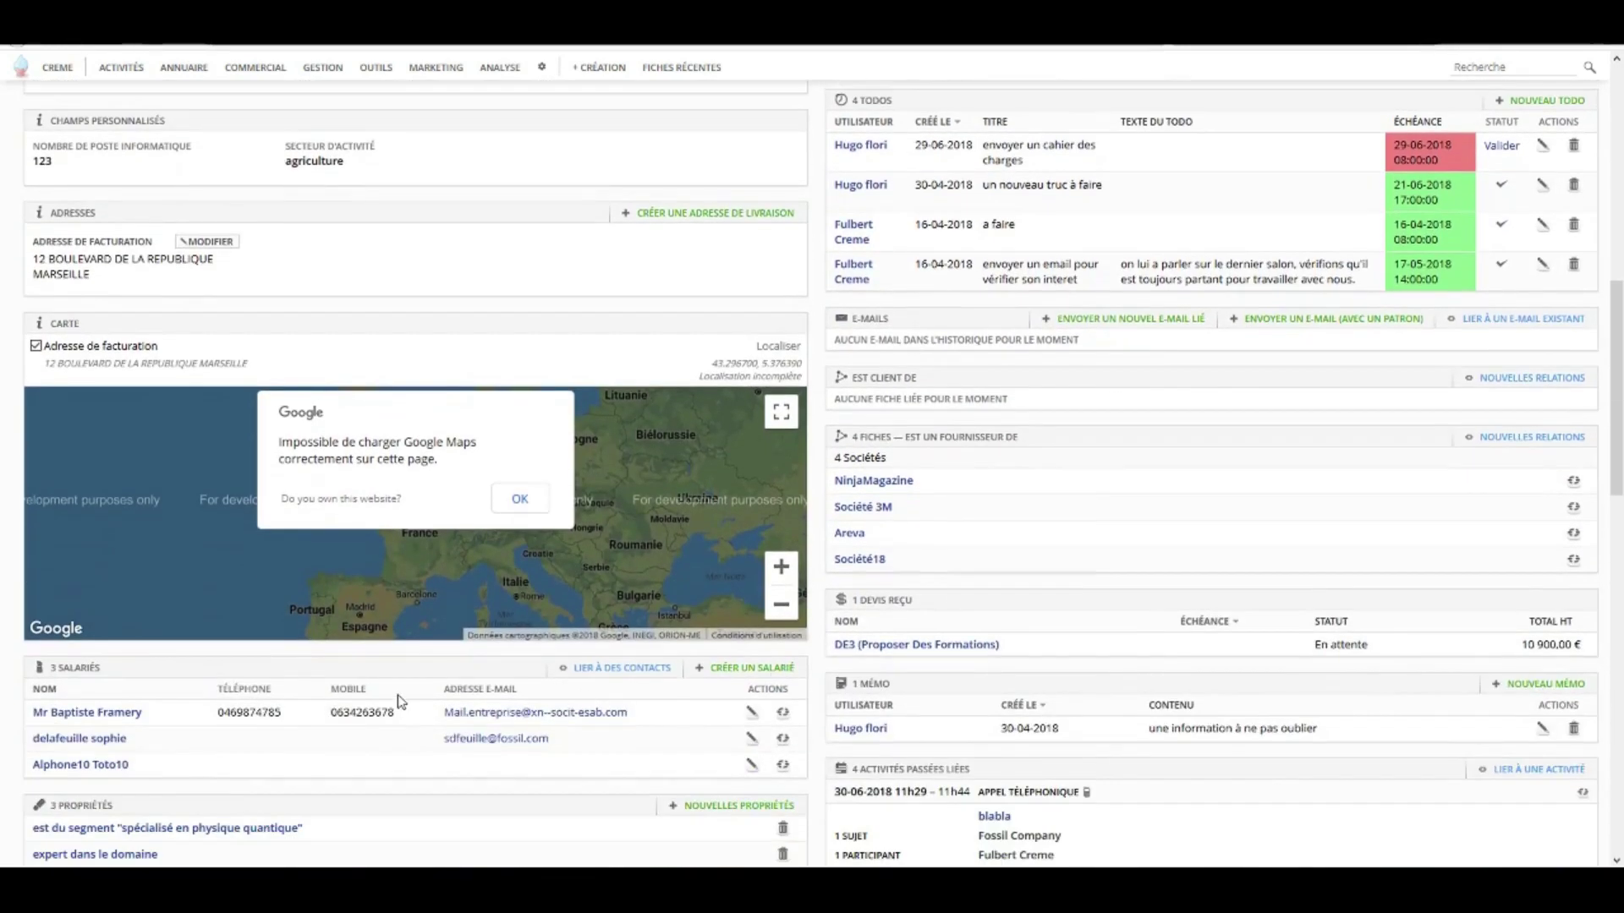
click(108, 762)
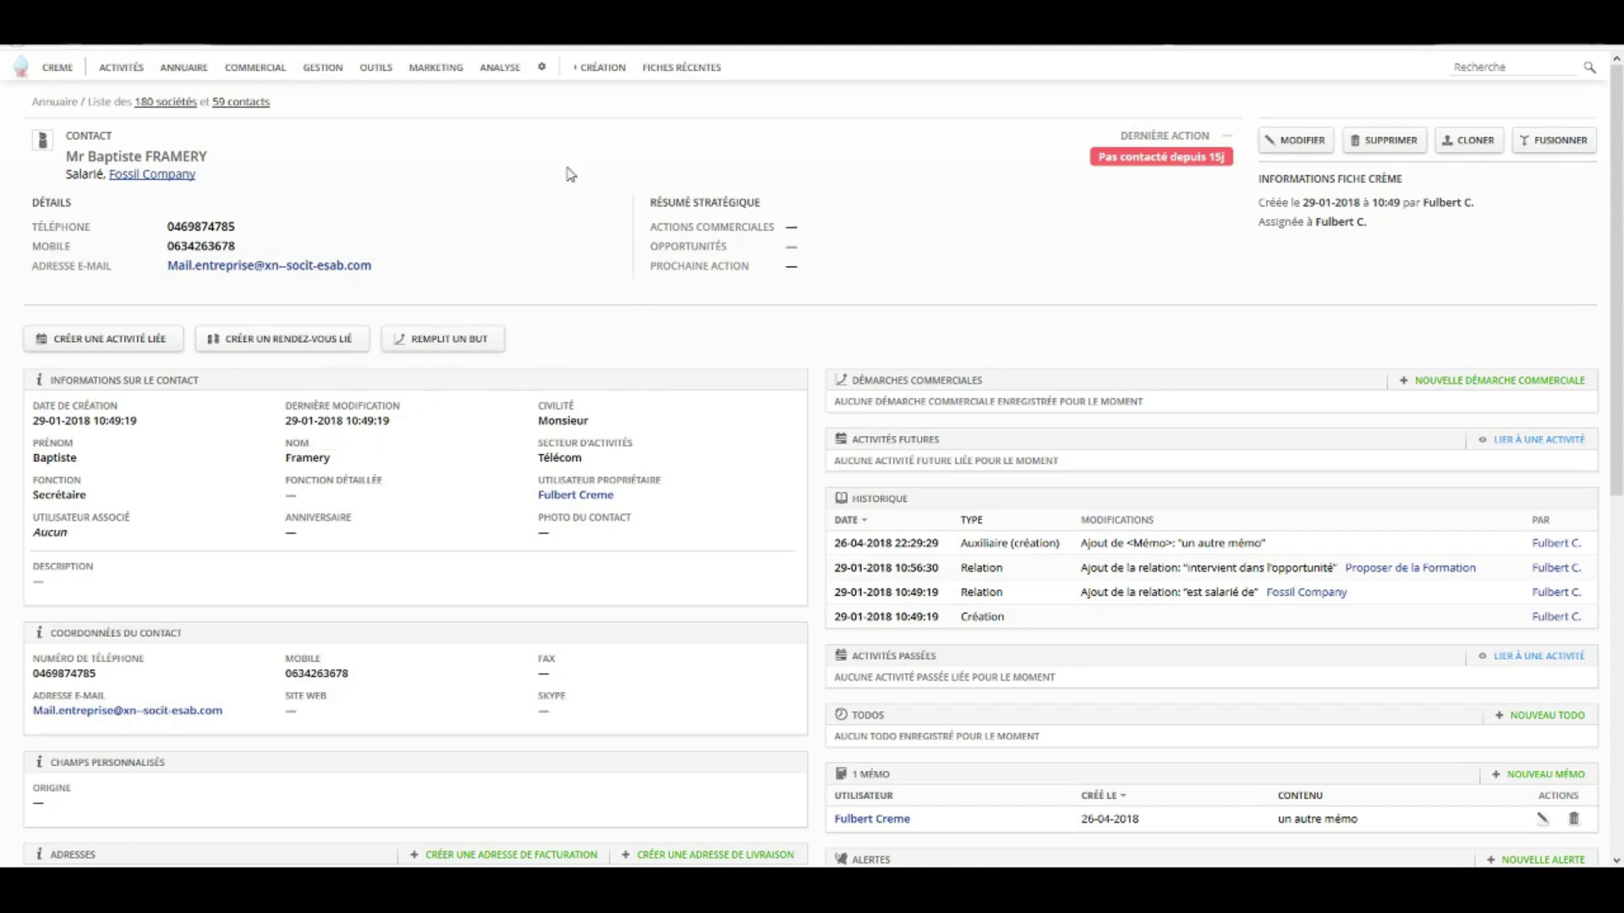
- Return to the Menu bouton configuration, add "Créer un appel téléphonique lié" to the Contact buttons, and save the changes
mouse_move(542, 77)
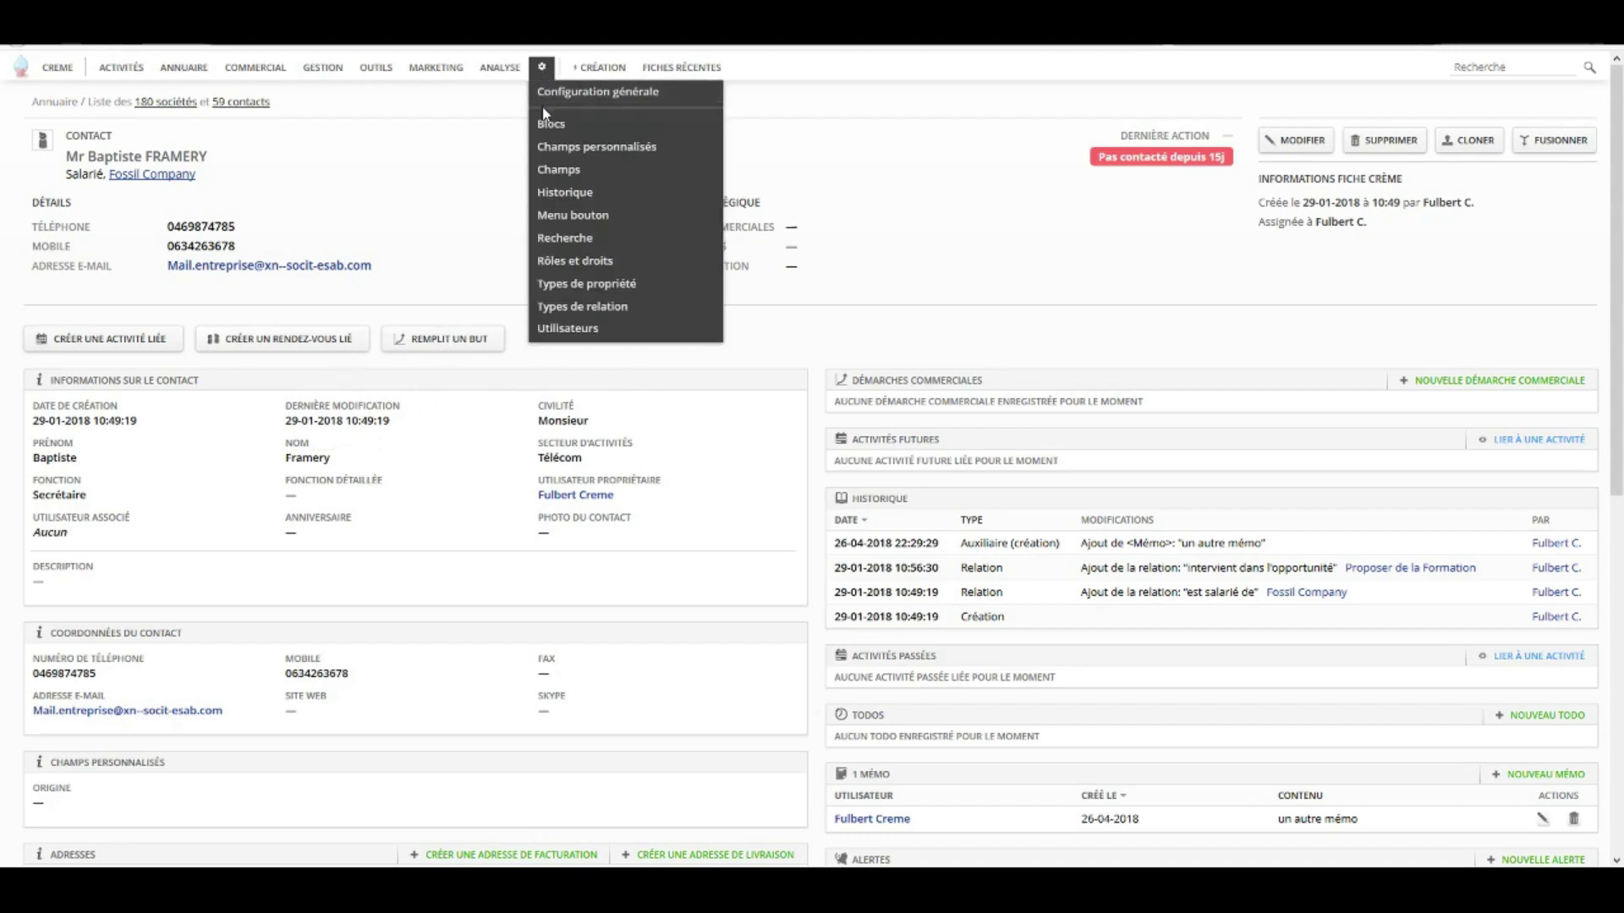
click(575, 216)
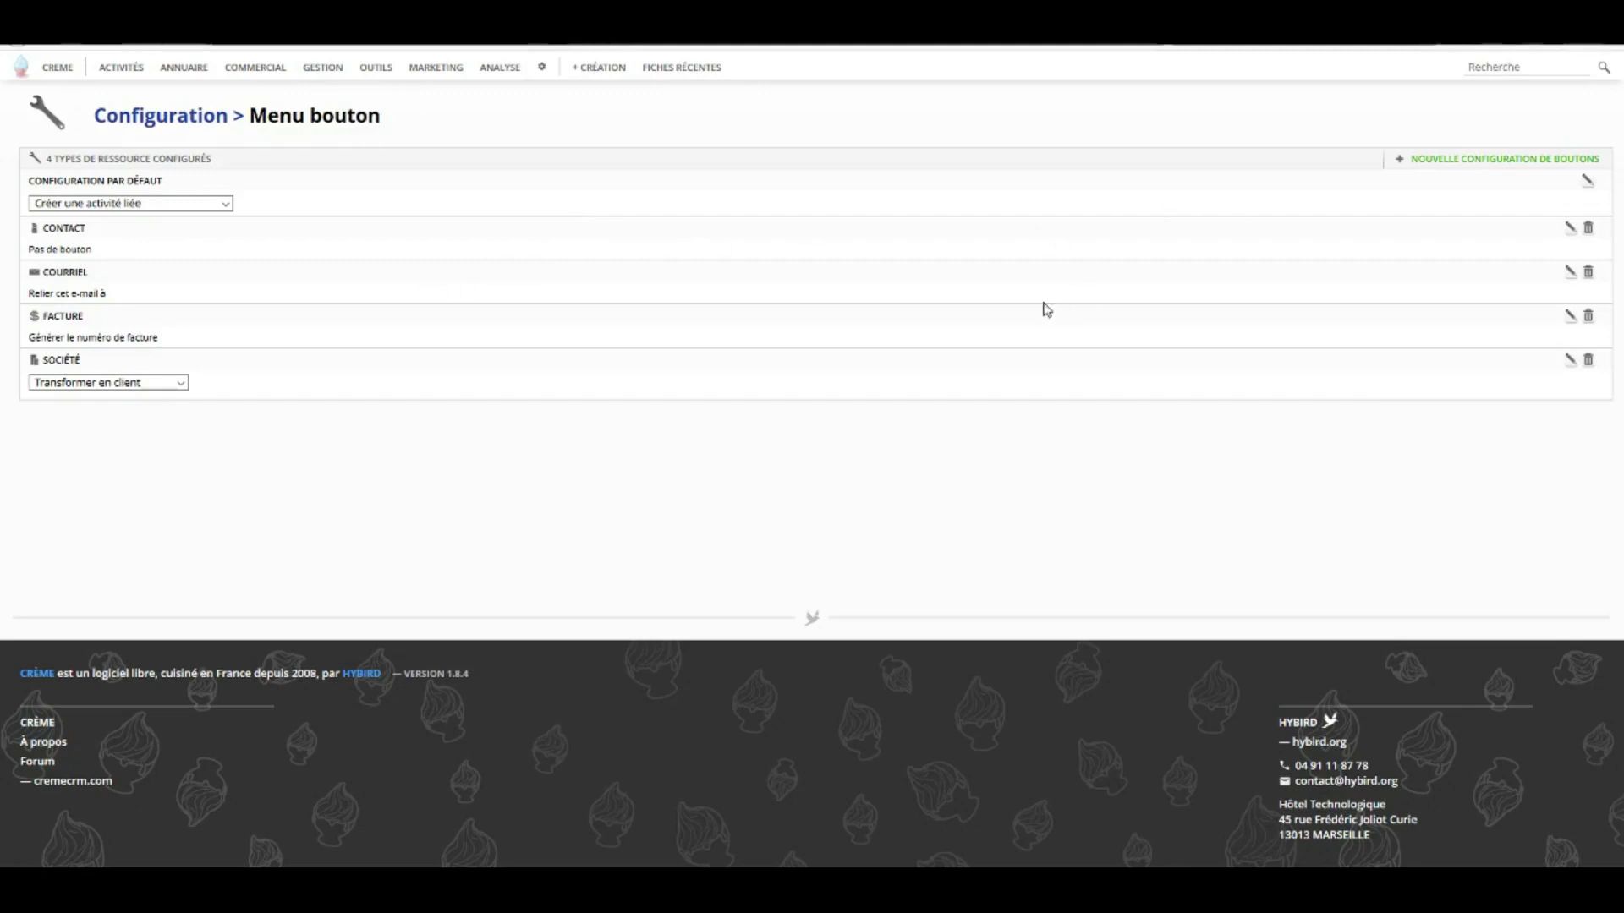
click(1577, 234)
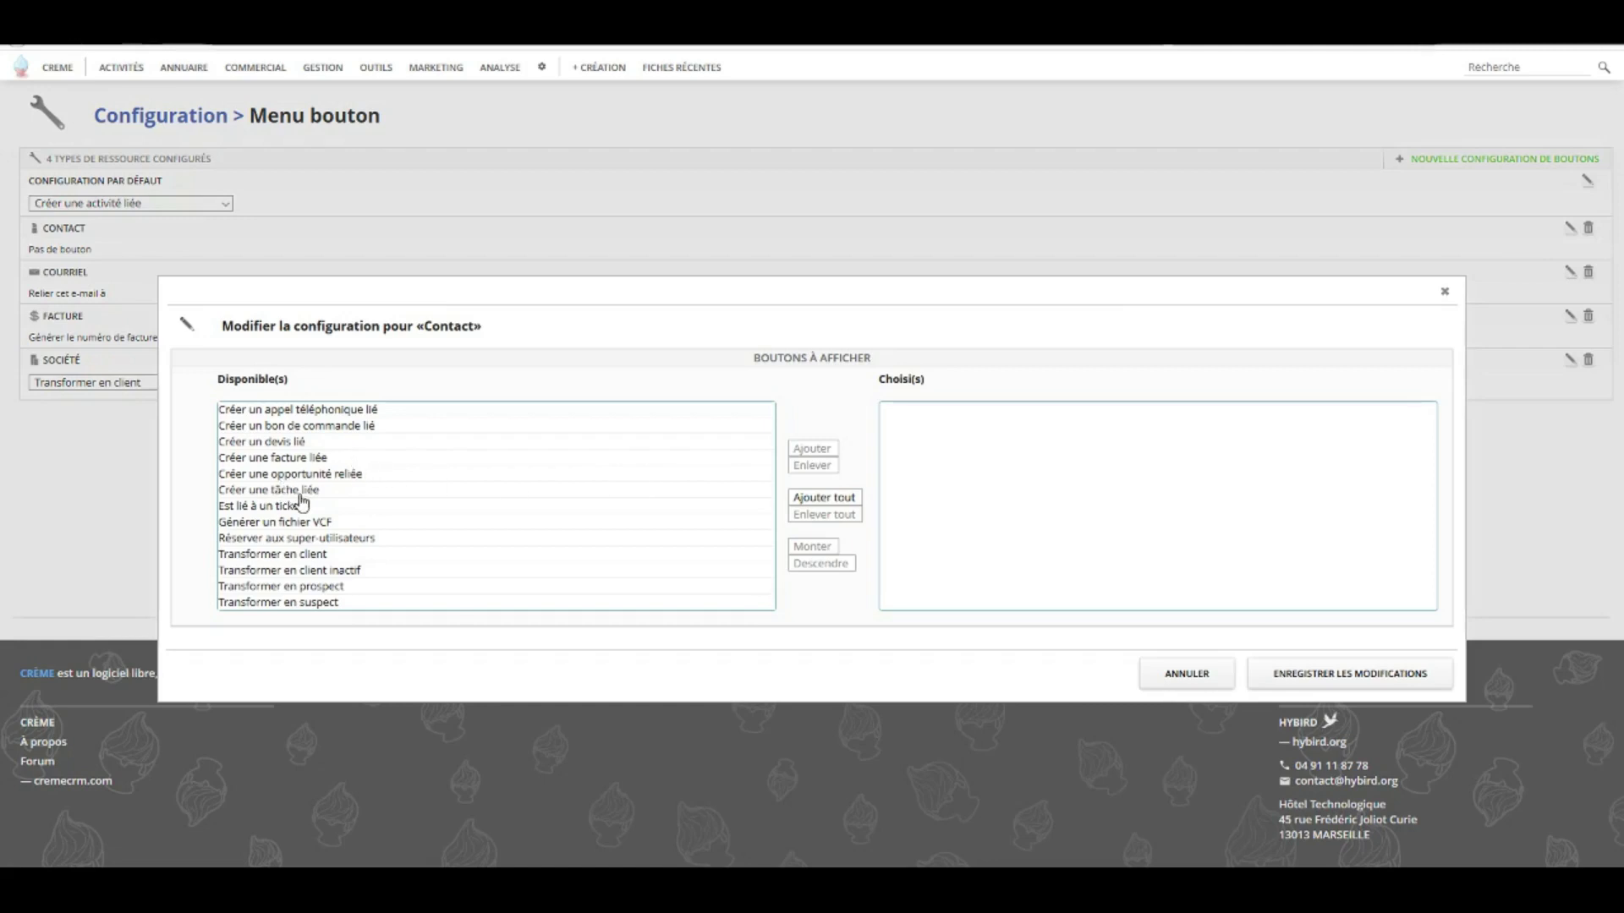
double_click(326, 410)
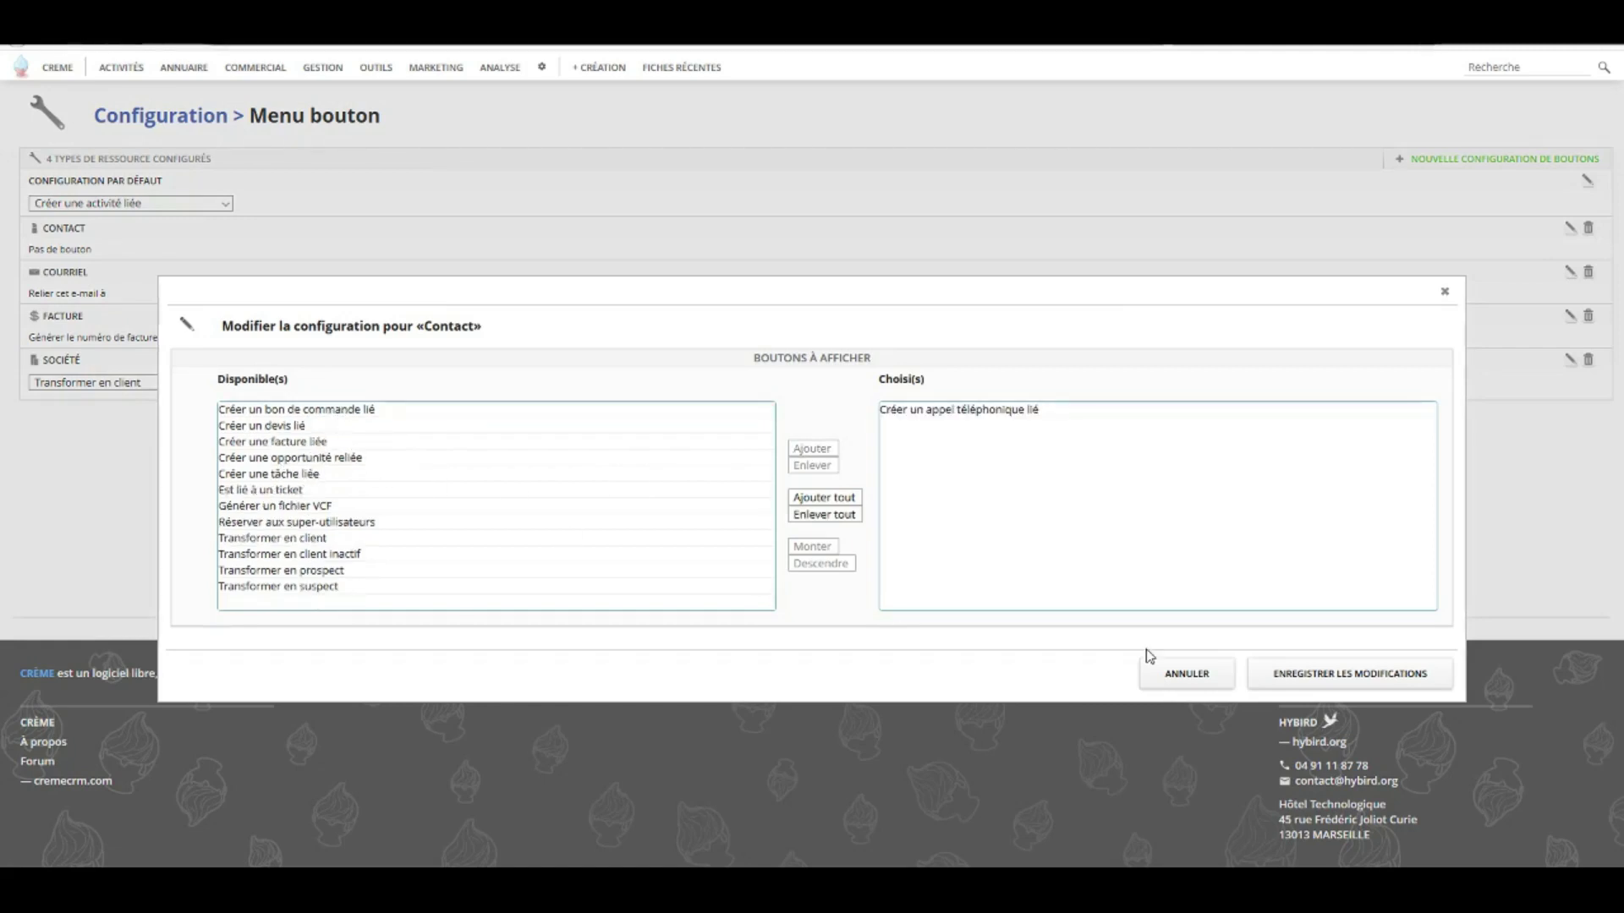
click(1309, 672)
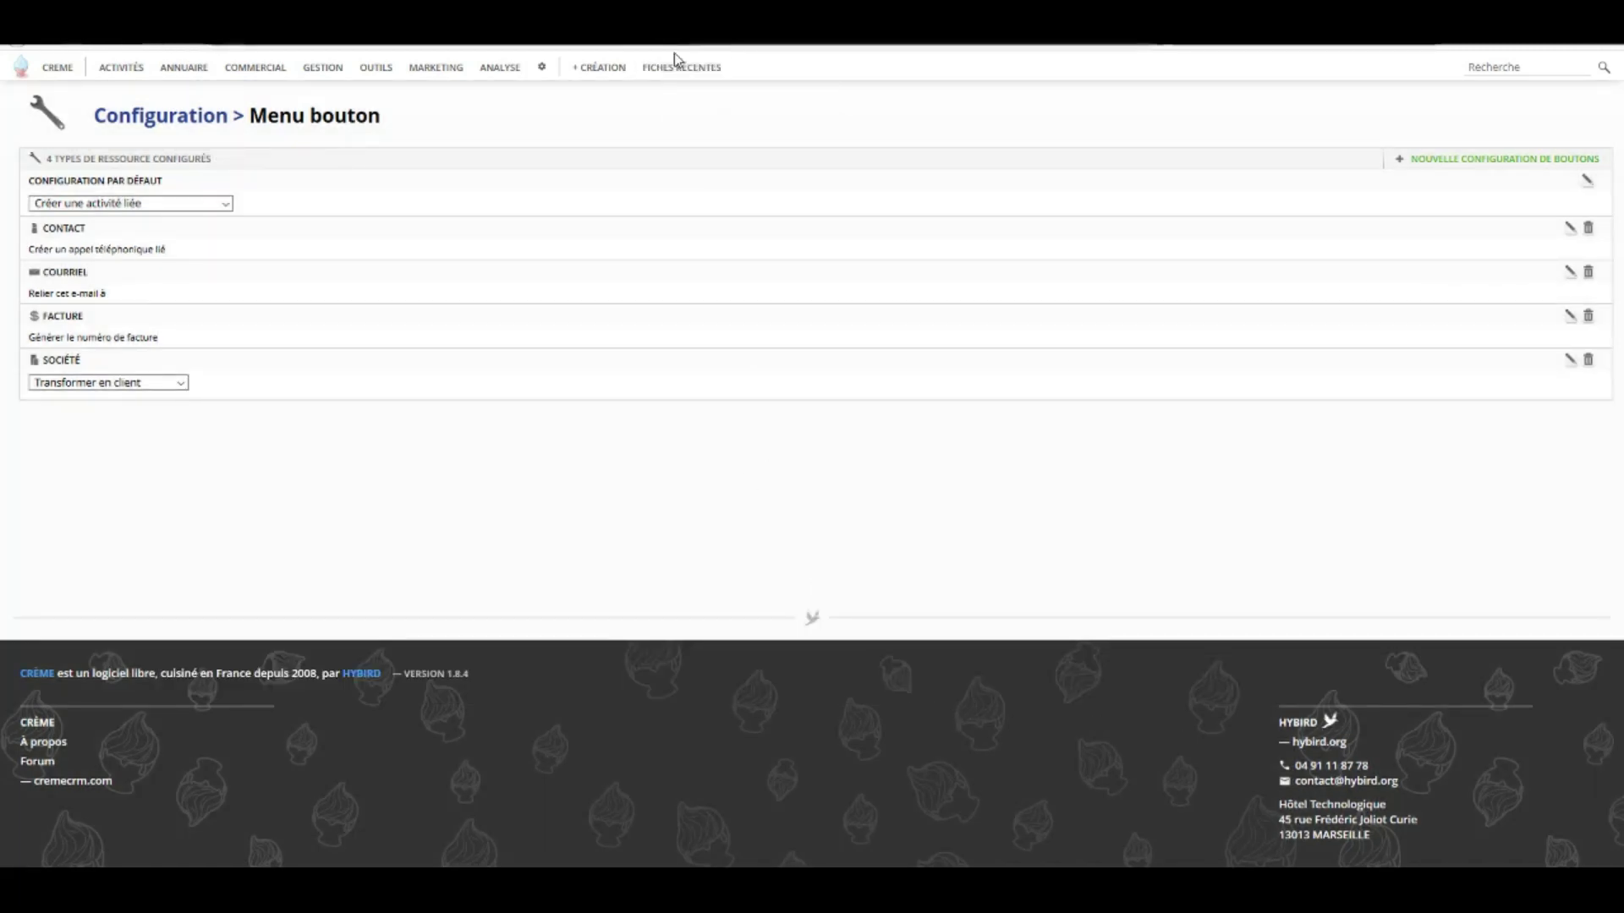
- Reopen the recent contact record and the Fossil Company record to check the buttons displayed on each
click(685, 93)
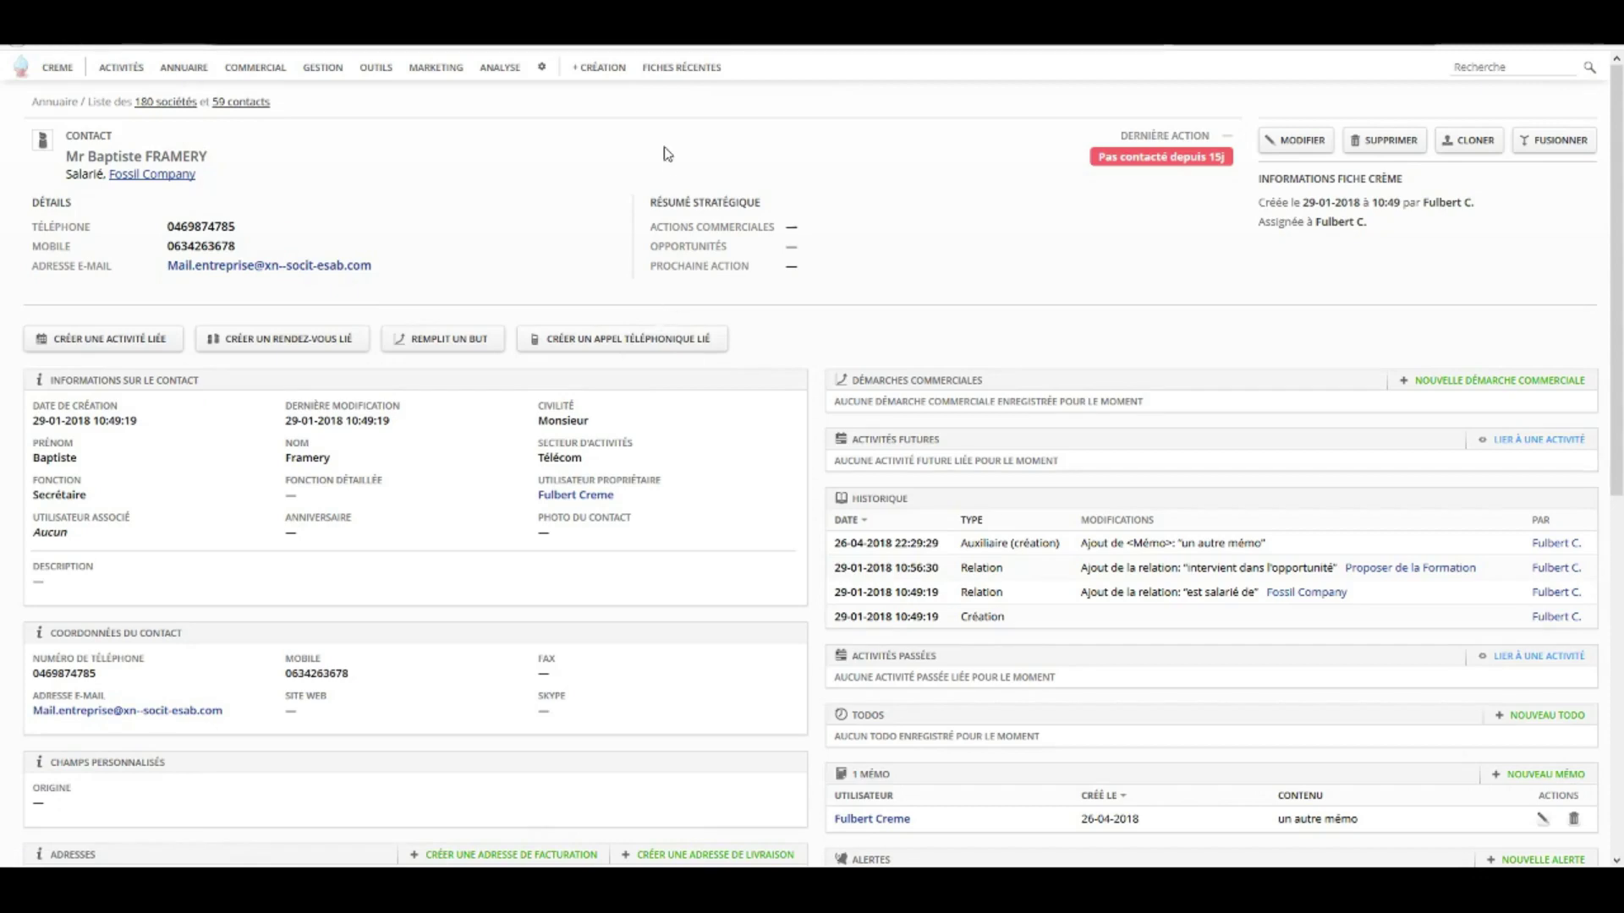
mouse_move(681, 68)
click(689, 121)
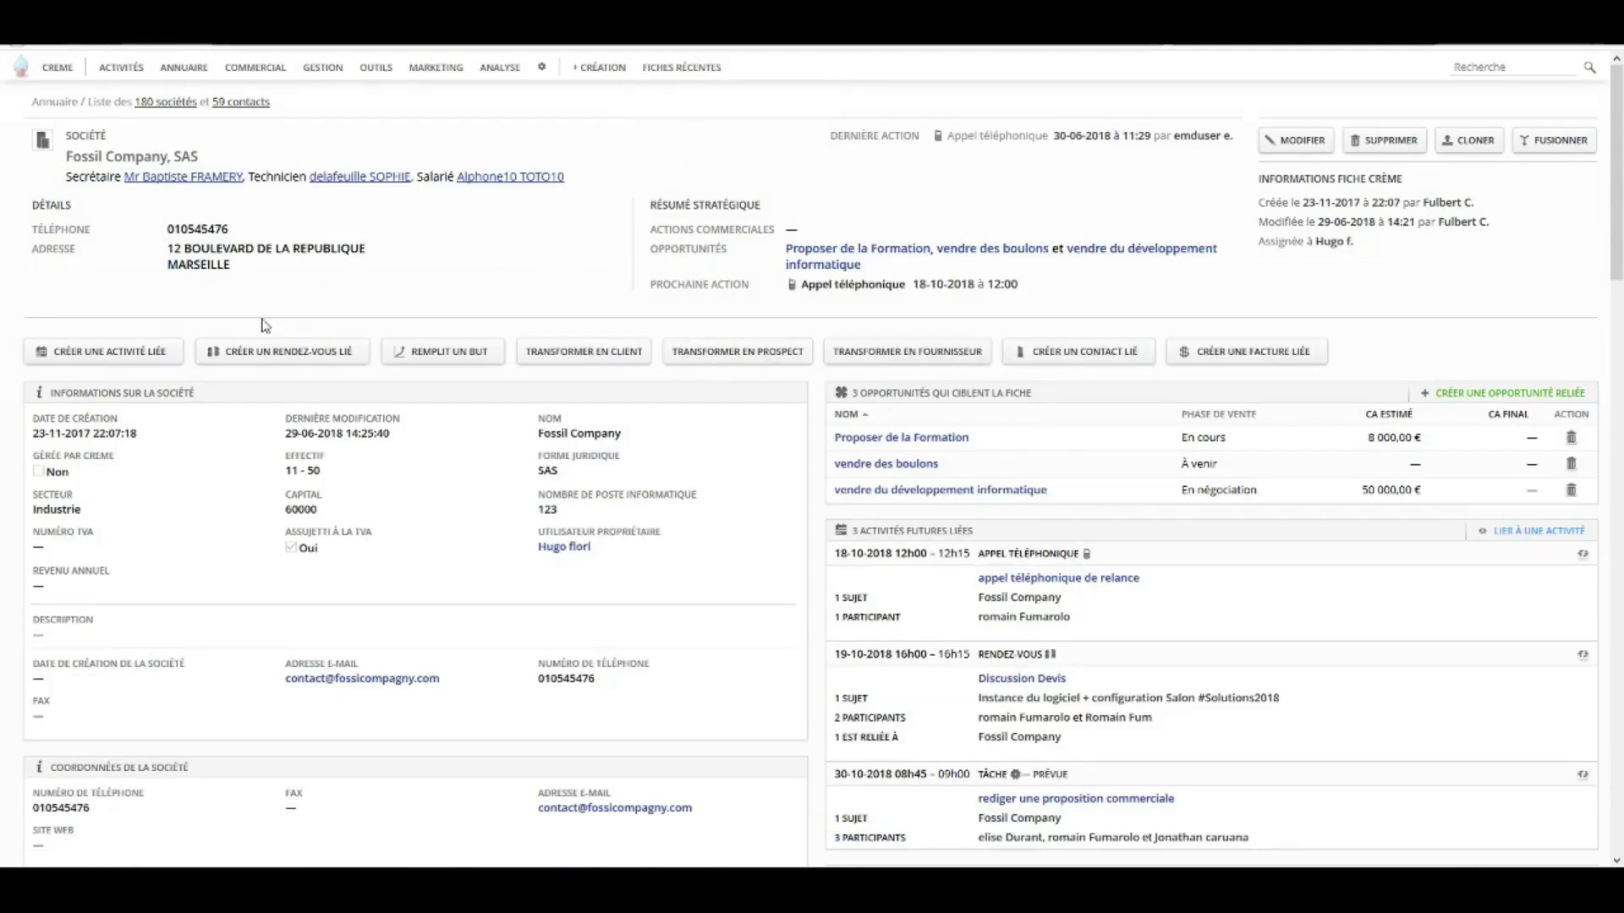